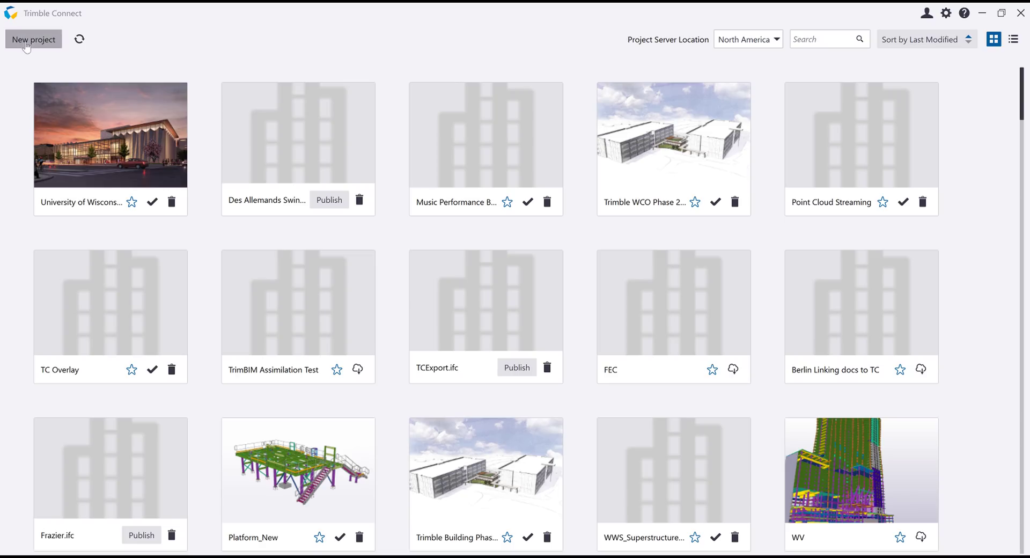
# Create the project 'Example Project' and add a Drawings folder to it
pyautogui.click(26, 48)
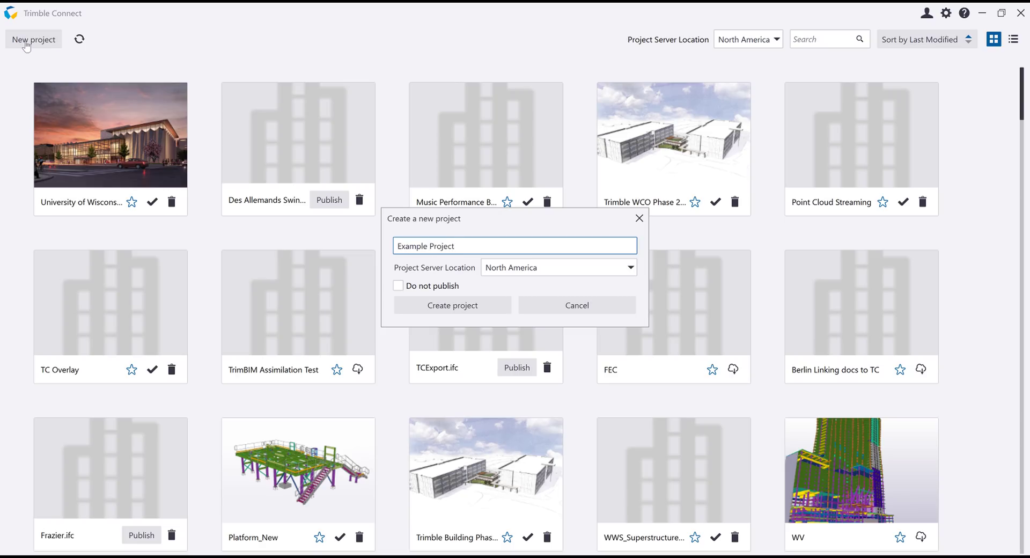
pyautogui.click(441, 306)
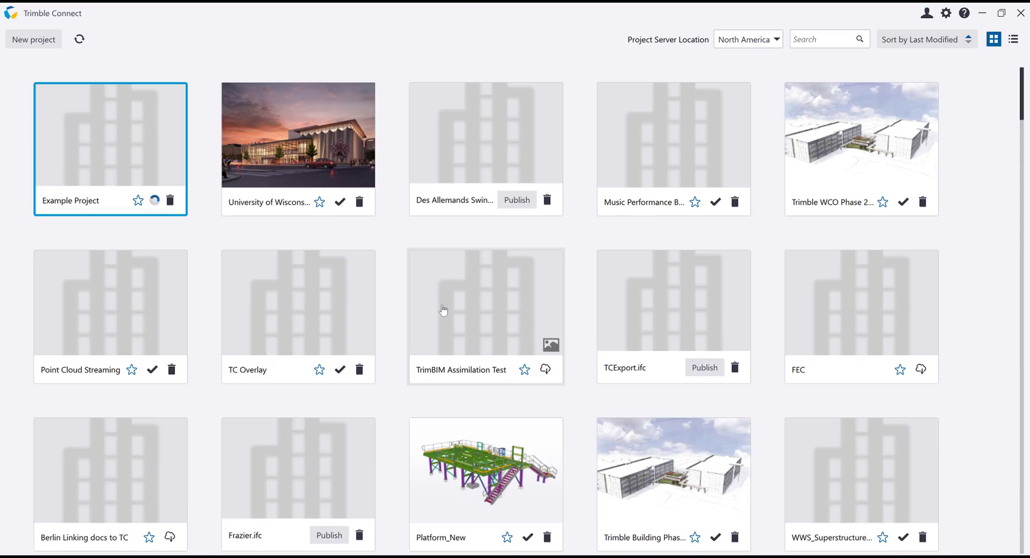
pyautogui.click(24, 135)
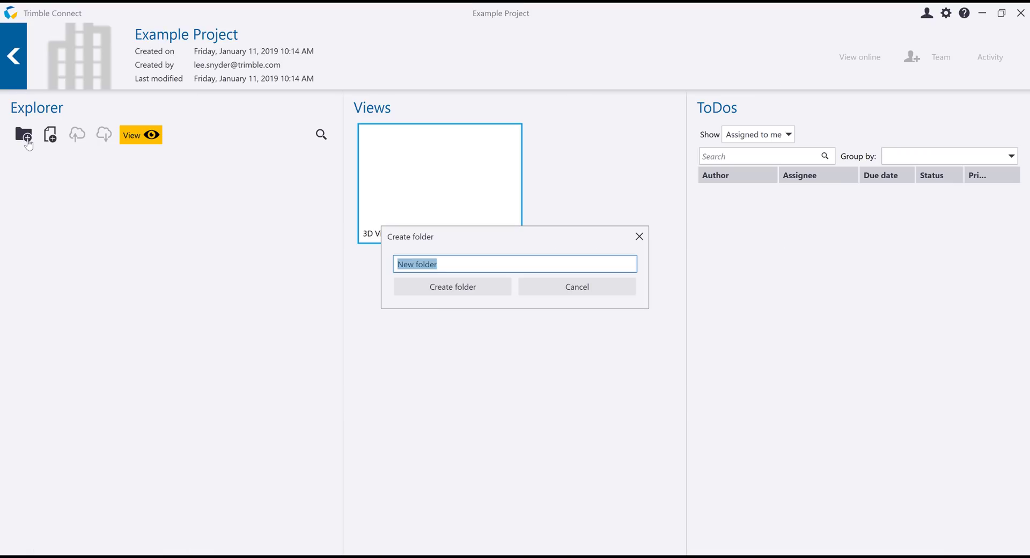
pyautogui.press('Return')
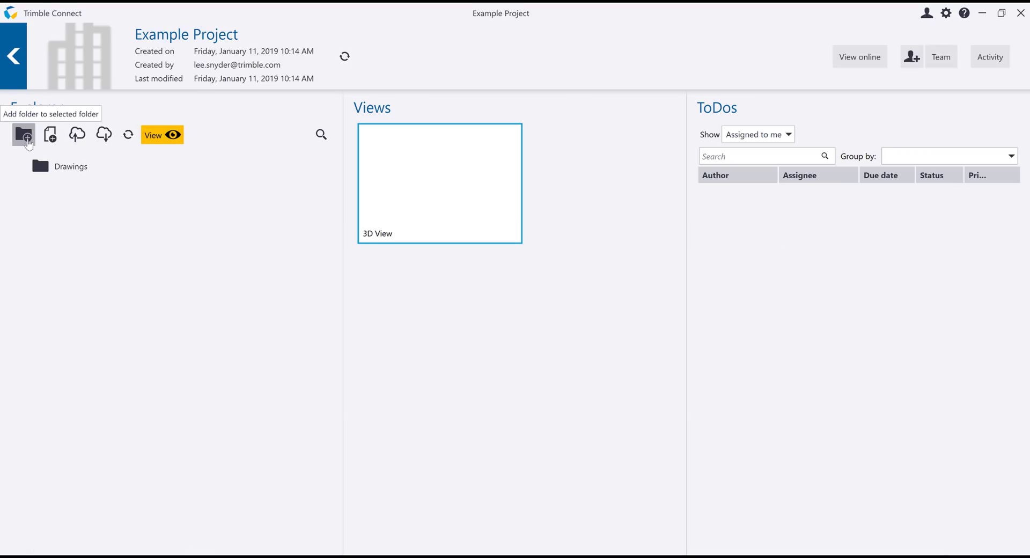
# Add the Models and Photos folders to the project
pyautogui.click(28, 144)
pyautogui.press('Return')
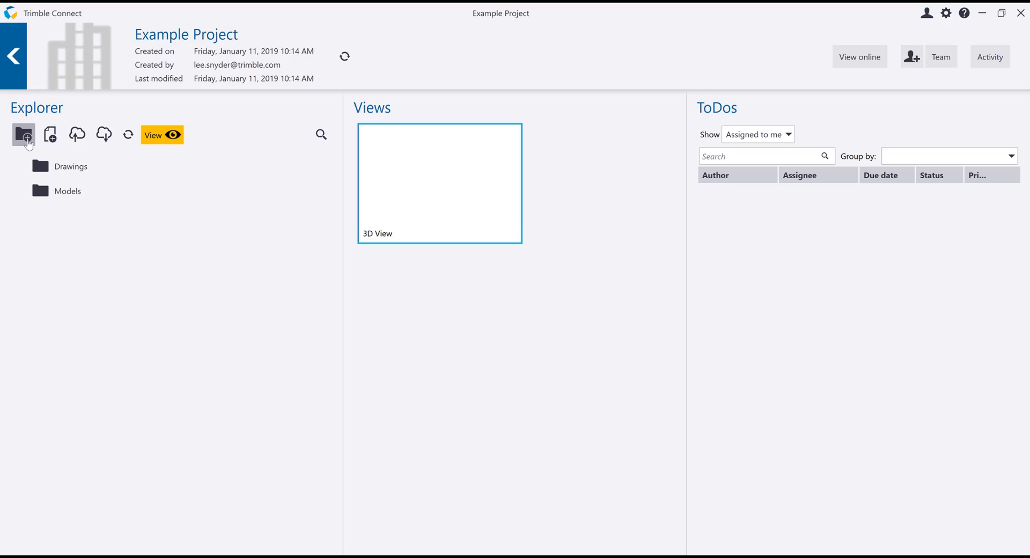
pyautogui.click(29, 143)
pyautogui.write('Photo')
pyautogui.press('Return')
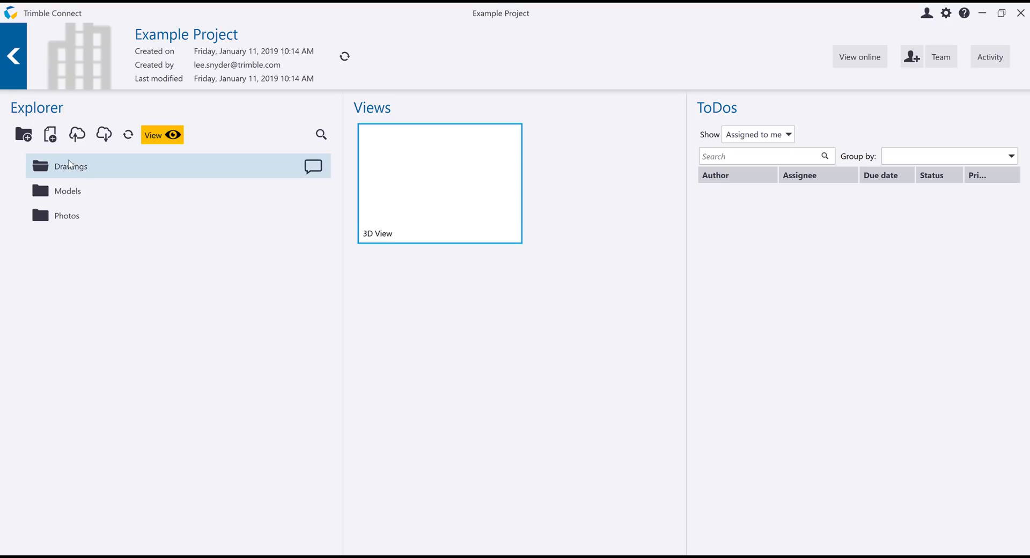
# Upload all the drawing PDFs into the Drawings folder
pyautogui.click(70, 166)
pyautogui.click(50, 134)
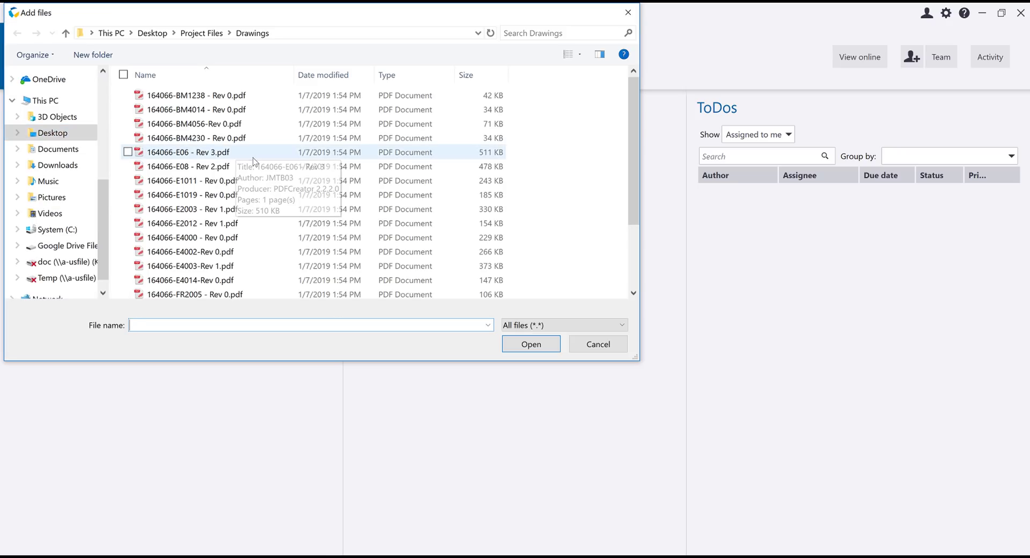
pyautogui.click(249, 153)
pyautogui.hotkey('ctrl', 'a')
pyautogui.click(553, 344)
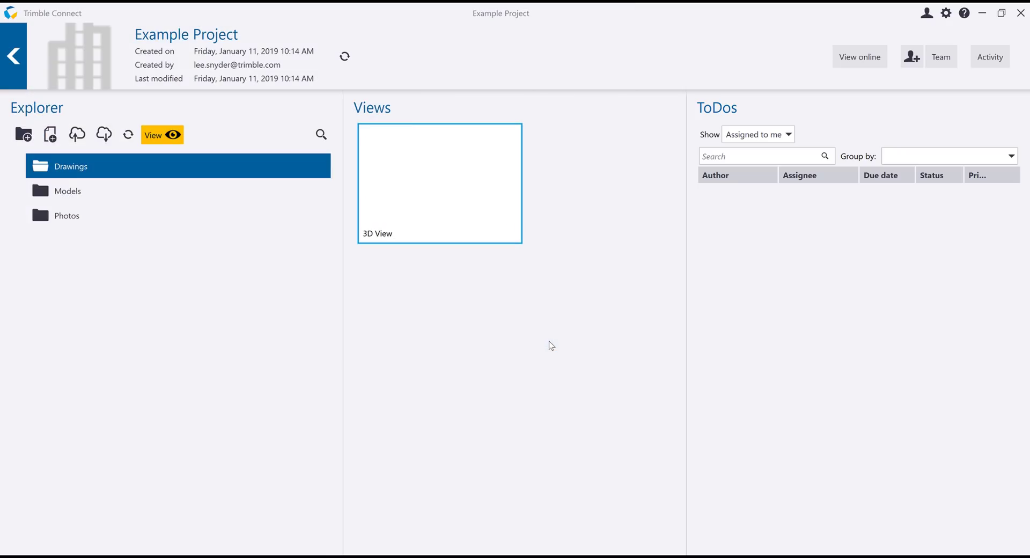
pyautogui.scroll(10, 314, 265)
pyautogui.doubleClick(70, 167)
# Upload every file from Trade Partners Models into the Models folder
pyautogui.click(76, 198)
pyautogui.click(49, 134)
pyautogui.click(197, 32)
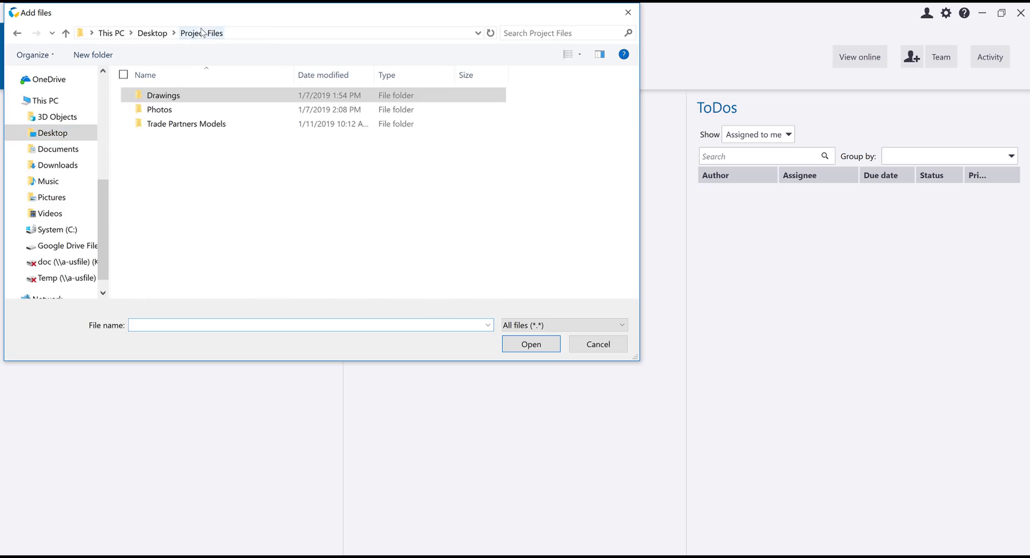
pyautogui.doubleClick(173, 124)
pyautogui.hotkey('ctrl', 'a')
pyautogui.click(518, 343)
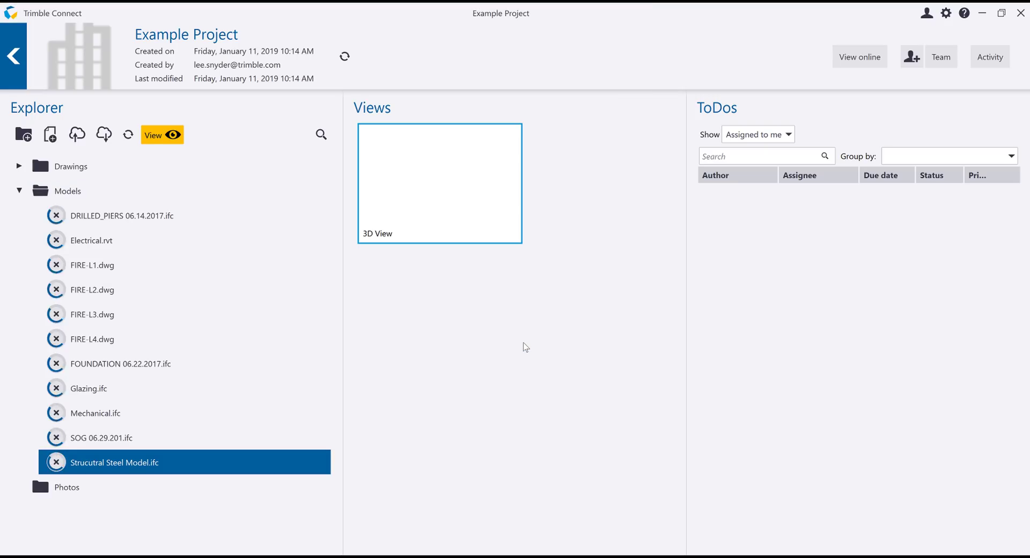
pyautogui.click(19, 191)
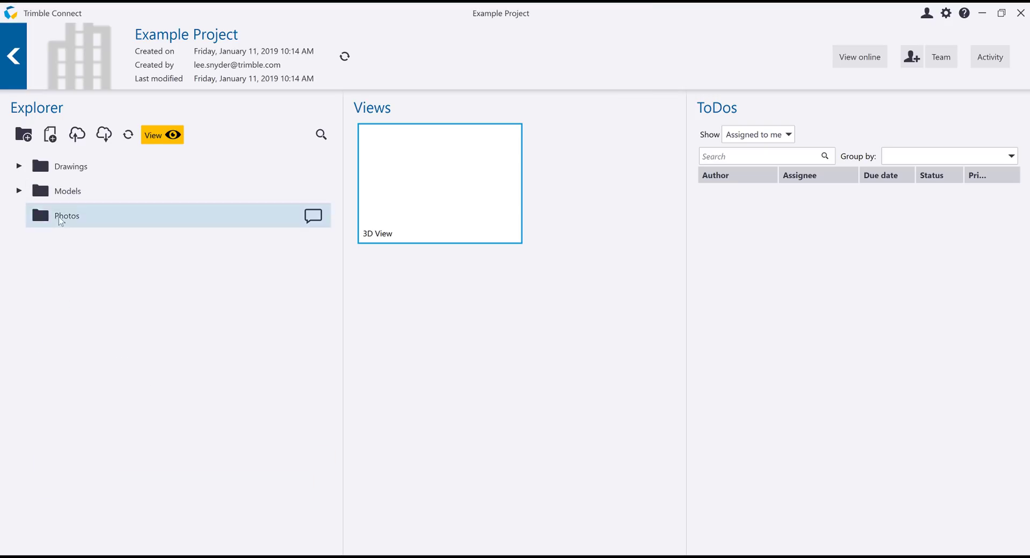
# Upload all the site photos from Project Files\Photos into the Photos folder
pyautogui.click(40, 215)
pyautogui.click(50, 135)
pyautogui.click(204, 33)
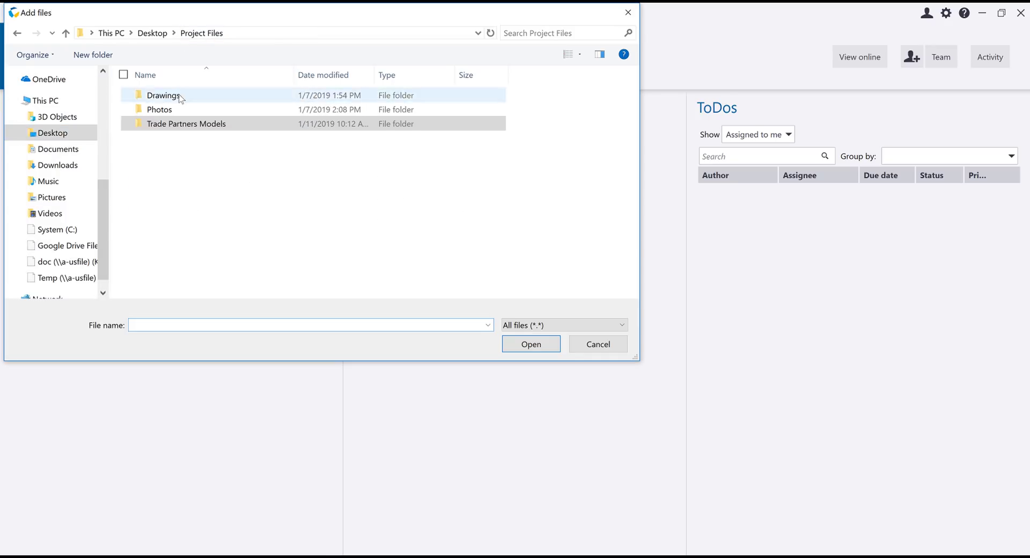
pyautogui.doubleClick(156, 109)
pyautogui.hotkey('ctrl', 'a')
pyautogui.click(528, 344)
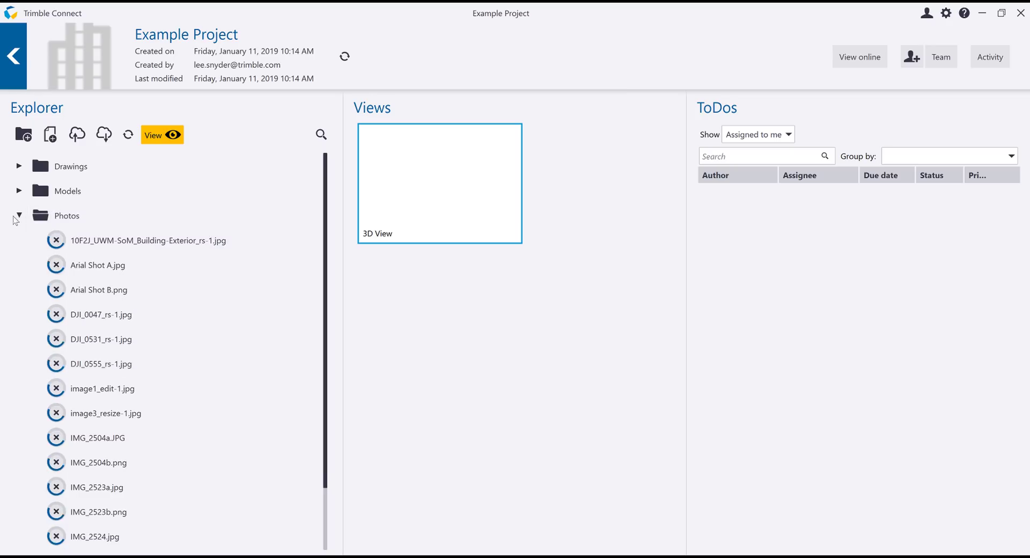
pyautogui.click(19, 216)
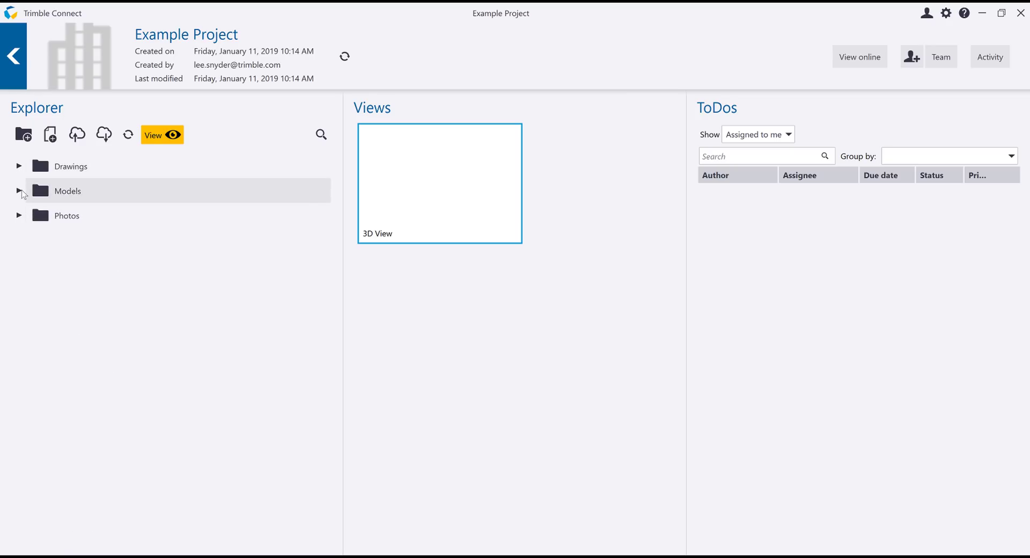
# View the Models folder's models in 3D and zoom in on the building
pyautogui.click(62, 192)
pyautogui.click(166, 136)
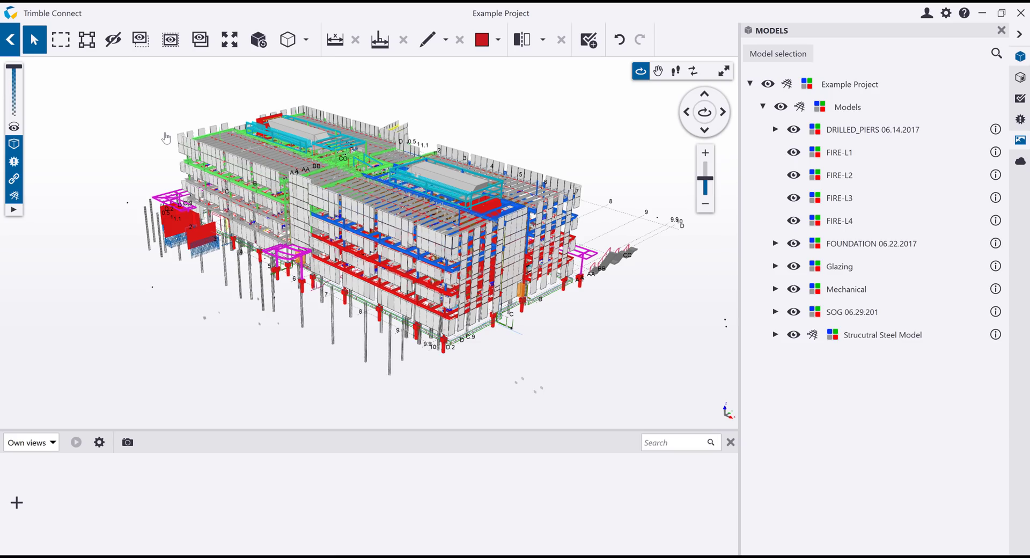
pyautogui.scroll(5, 383, 178)
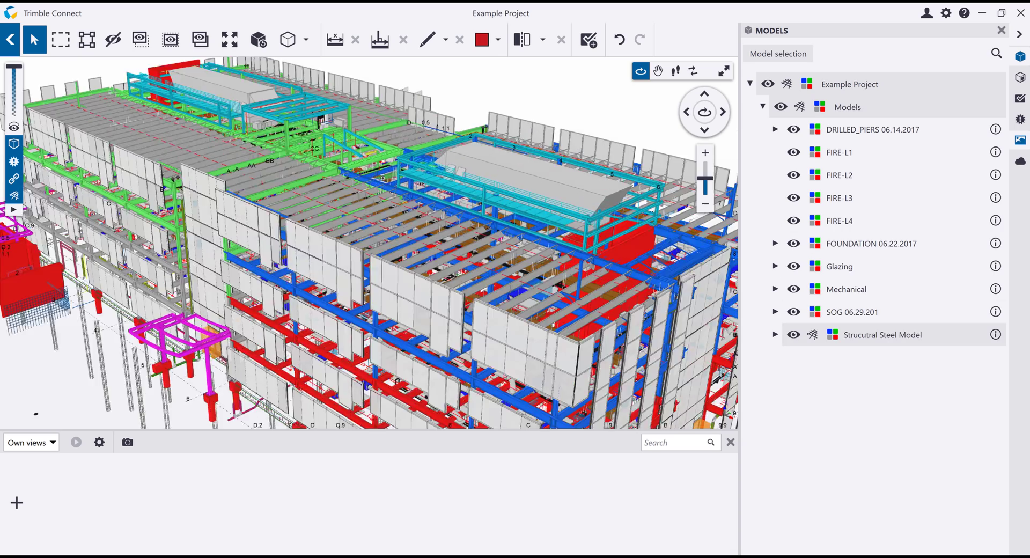
pyautogui.scroll(3, 383, 178)
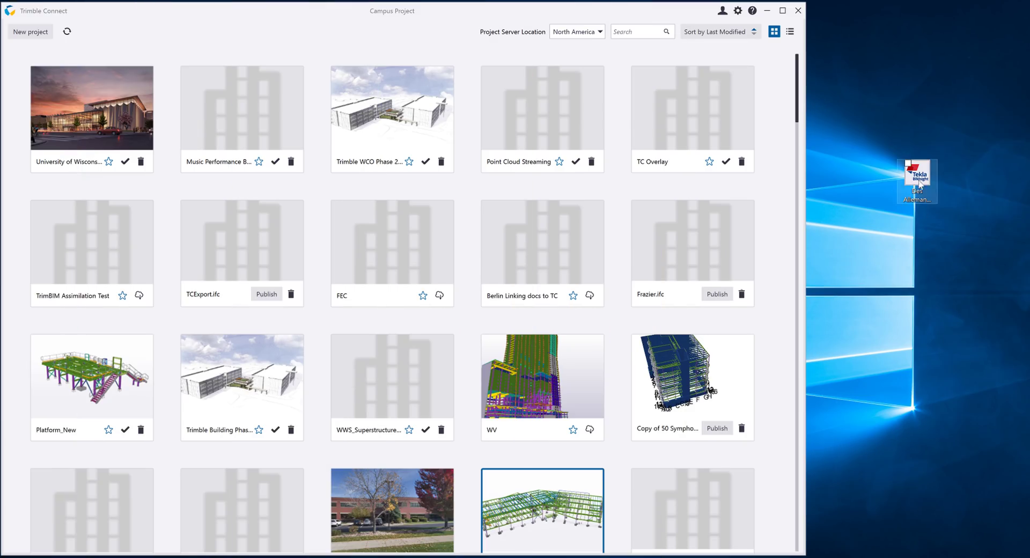
# Import the Des Allemands Swing Span BIMsight project and load its models in 3D
pyautogui.moveTo(917, 182); pyautogui.dragTo(769, 209)
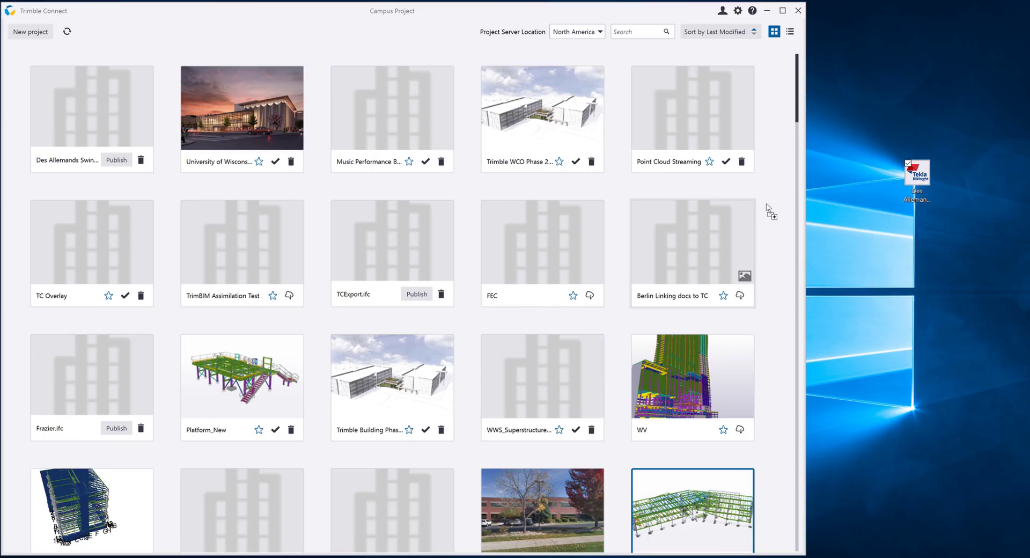
pyautogui.click(108, 112)
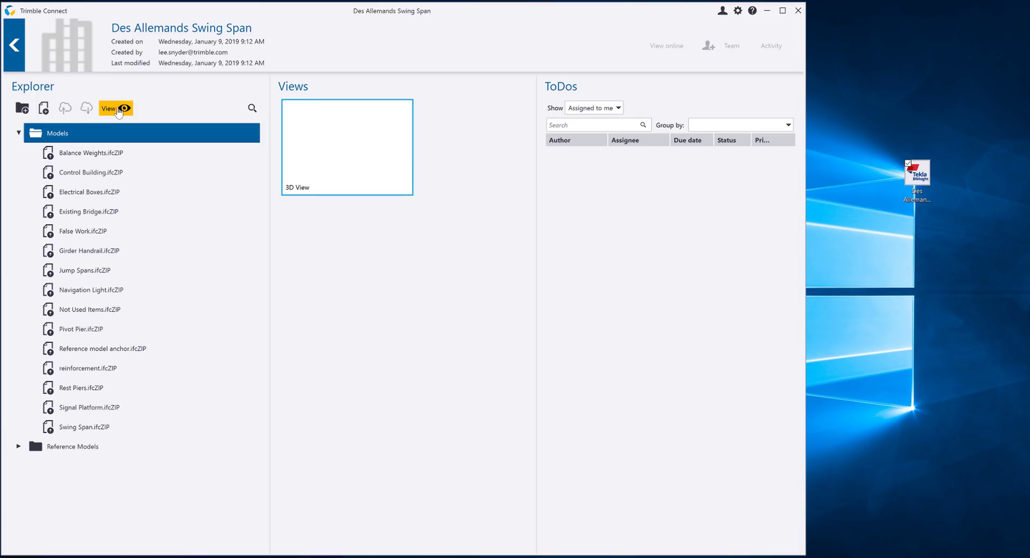
pyautogui.click(119, 112)
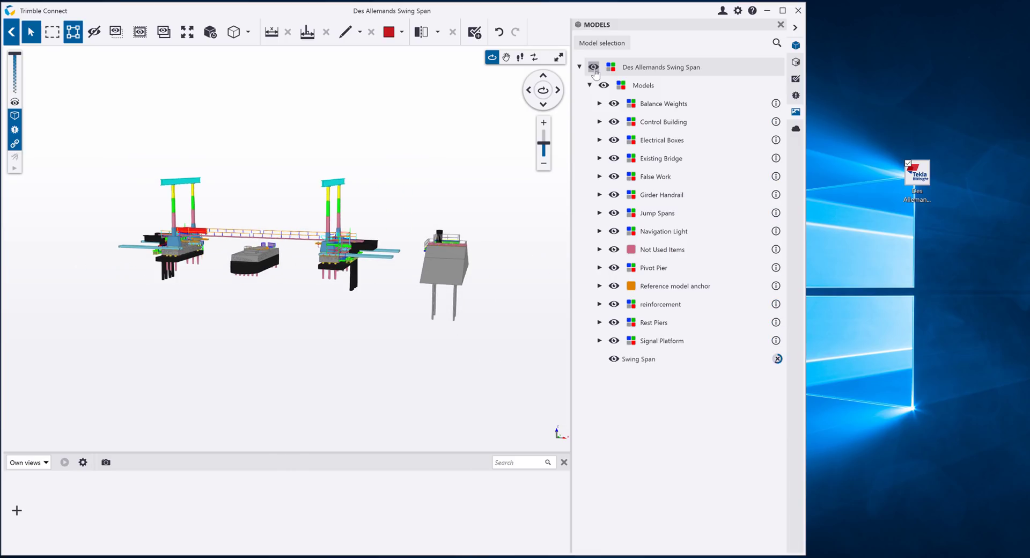
# Zoom in and select the swing span deck to show its object details
pyautogui.scroll(5, 208, 250)
pyautogui.scroll(5, 208, 250)
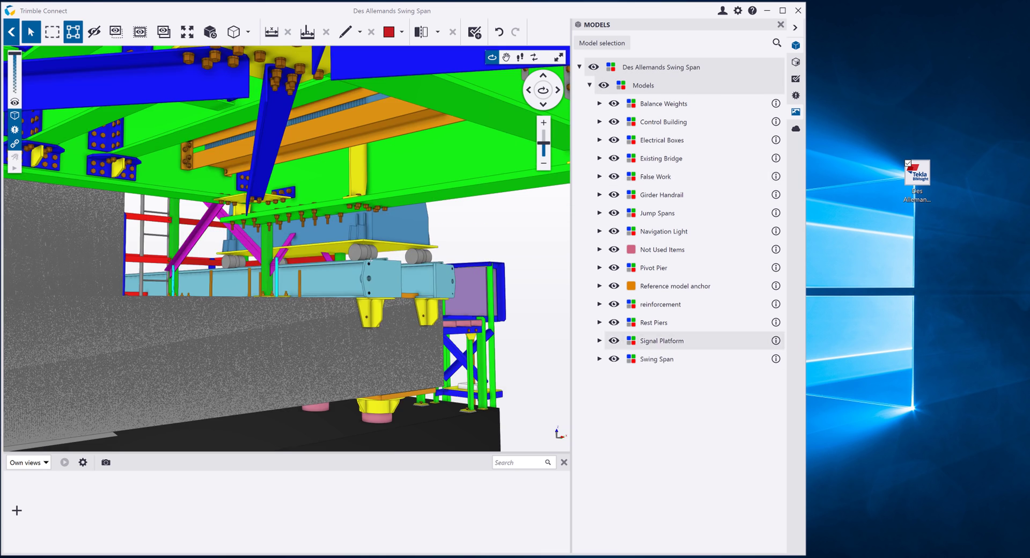
pyautogui.scroll(4, 372, 261)
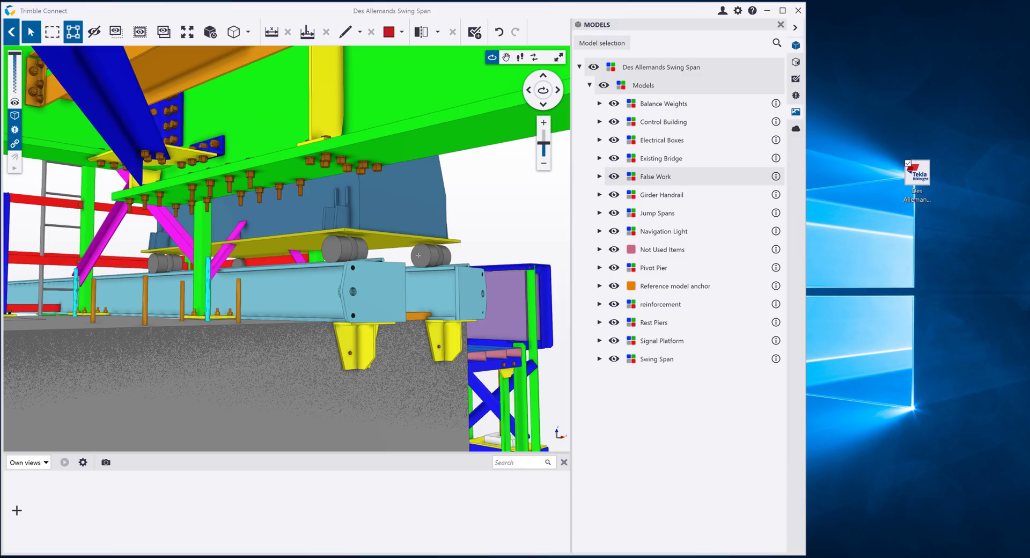
pyautogui.click(401, 125)
pyautogui.click(357, 144)
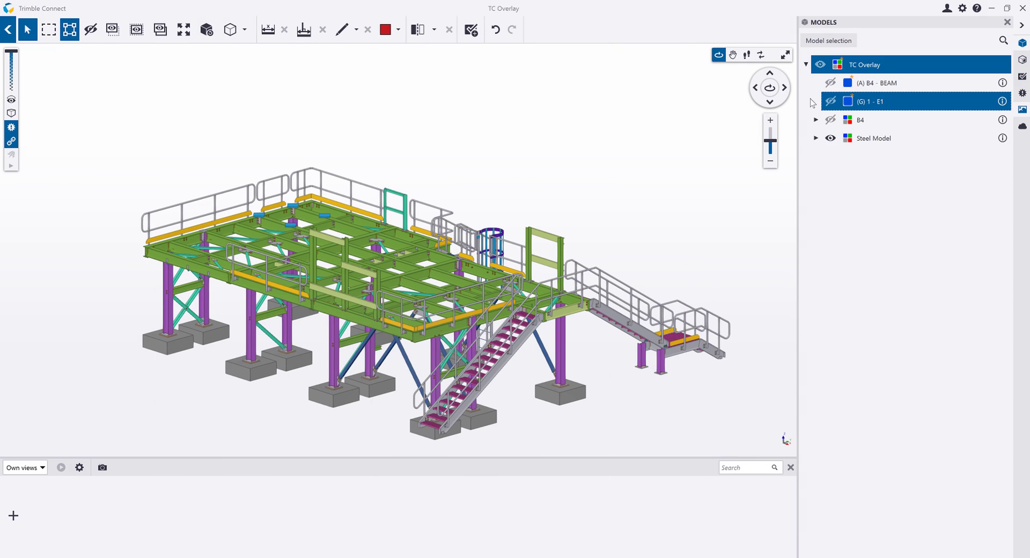
# Show the (G) 1 - E1 overlay, then select and frame beam B31
pyautogui.click(831, 101)
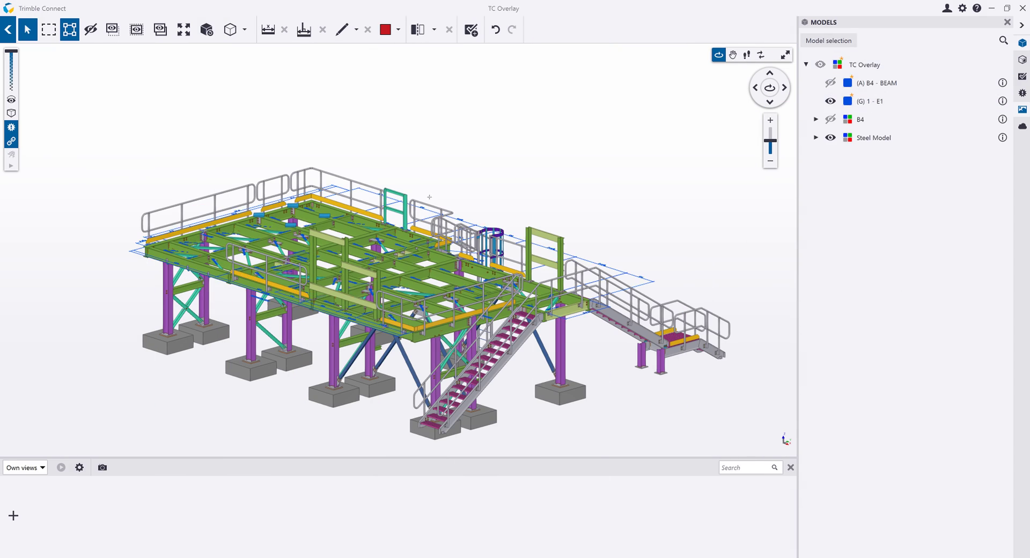
pyautogui.scroll(5, 408, 264)
pyautogui.click(408, 263)
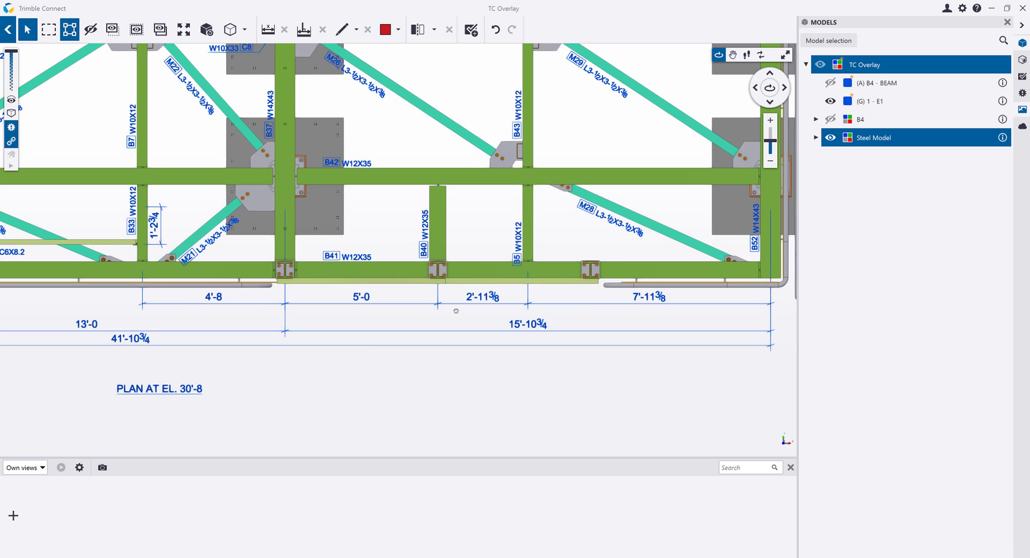
pyautogui.click(183, 29)
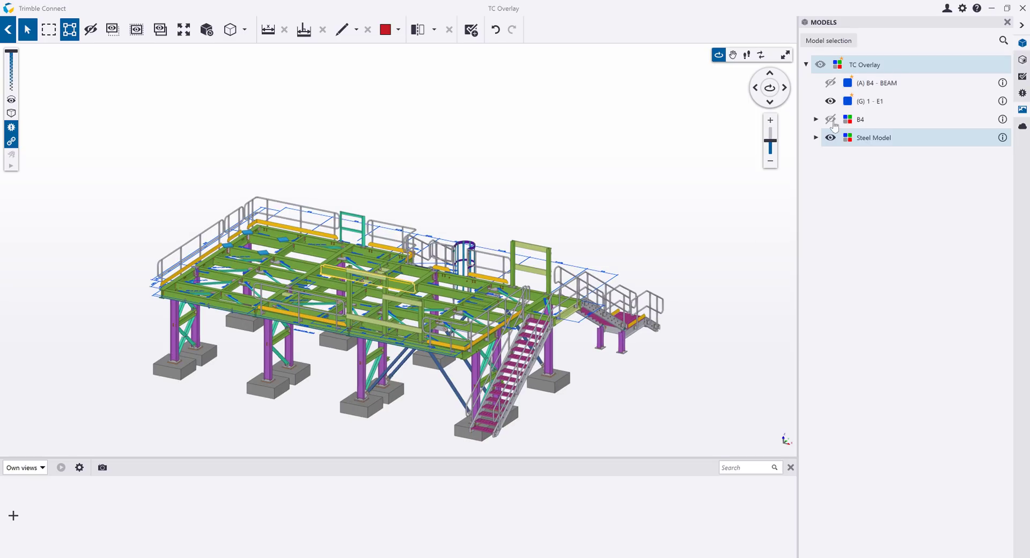
# Hide (G) 1 - E1 and Steel Model, show (A) B4 - BEAM, make the beam semi-transparent
pyautogui.click(831, 101)
pyautogui.click(830, 138)
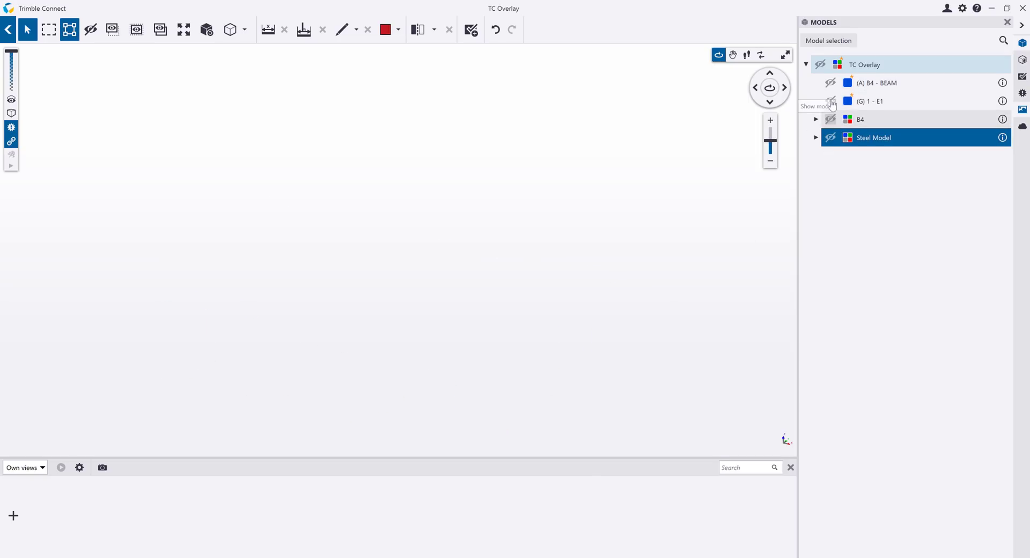
pyautogui.click(831, 83)
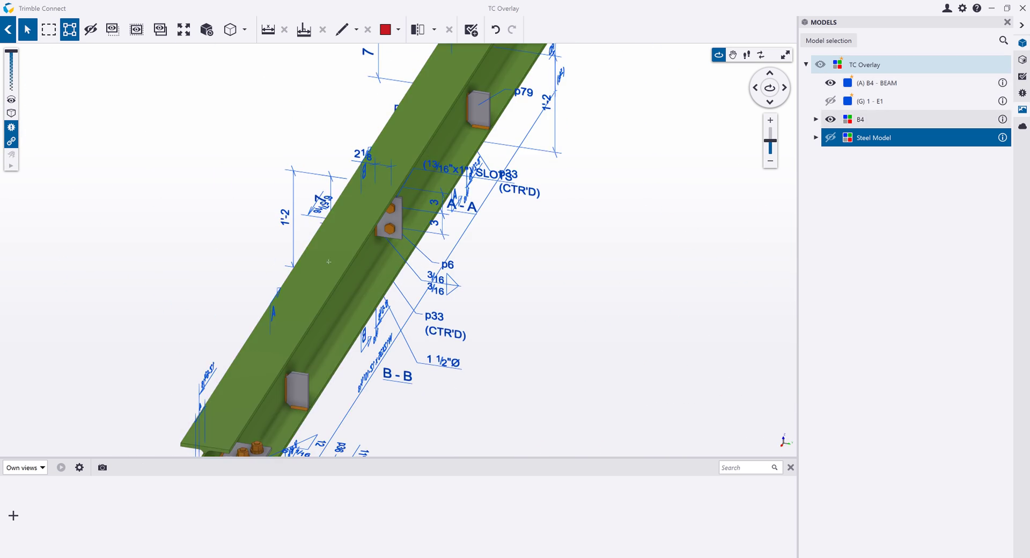
pyautogui.click(11, 69)
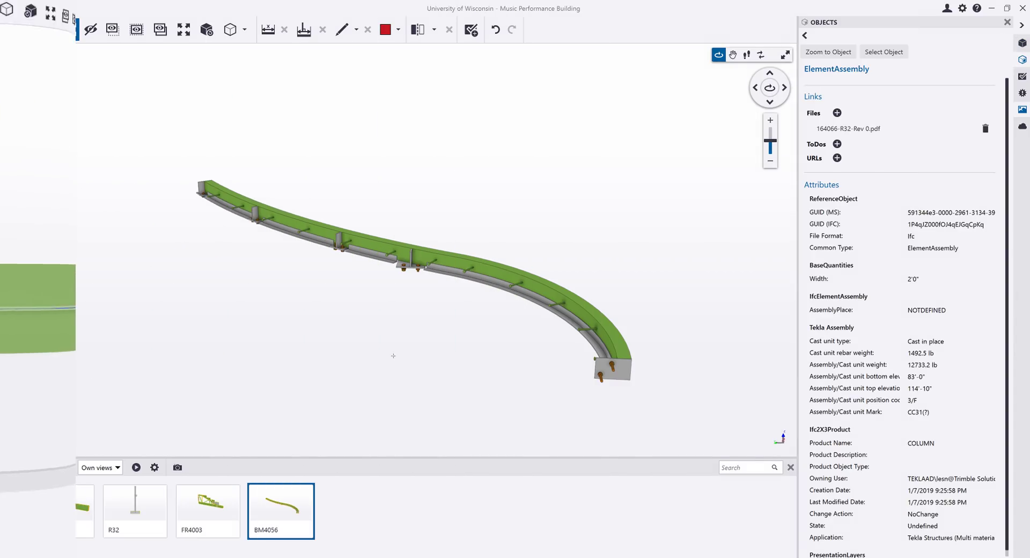
# Link the 164066-BM4056-Rev 0.pdf drawing from Drawings to the curved beam
pyautogui.click(408, 258)
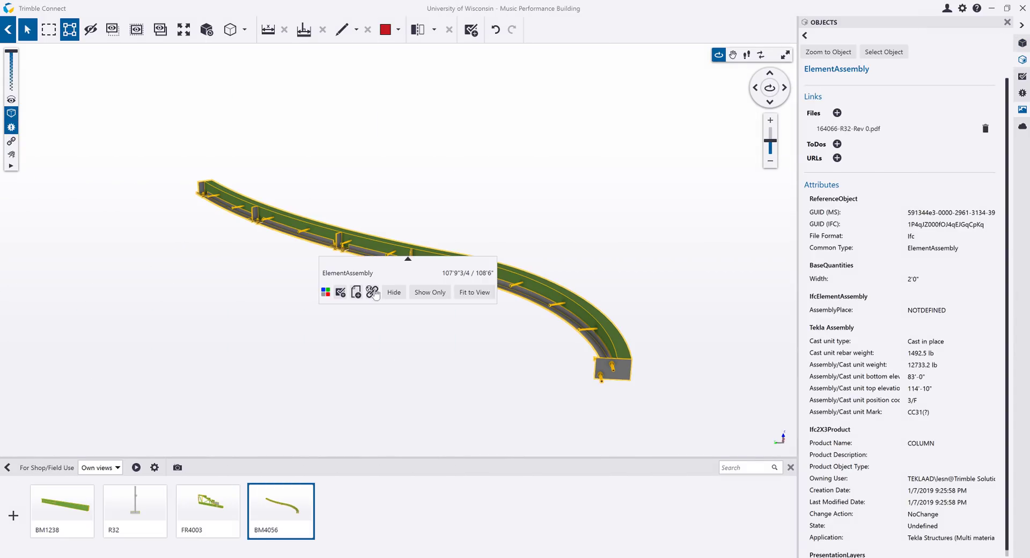
pyautogui.click(372, 292)
pyautogui.click(445, 246)
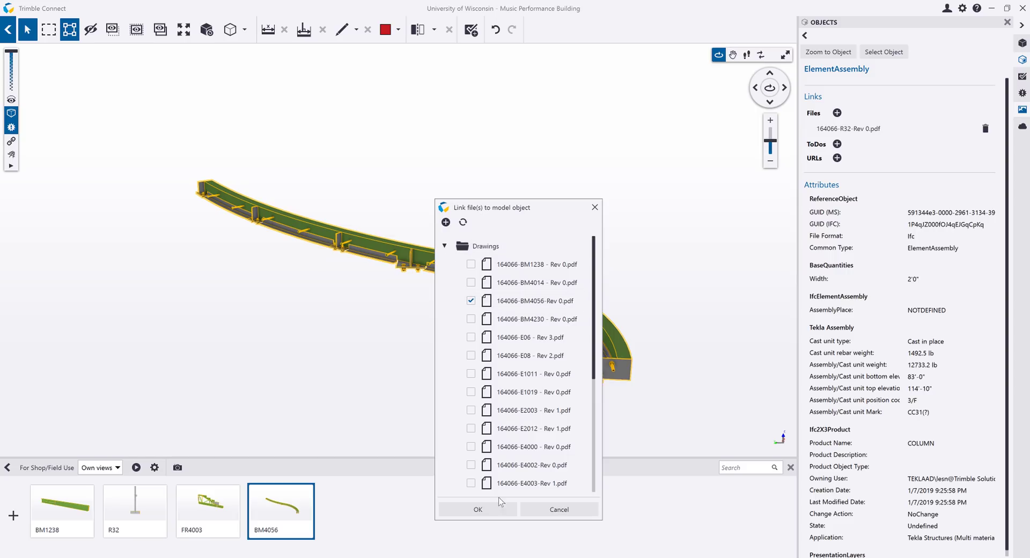
pyautogui.click(479, 509)
pyautogui.click(445, 262)
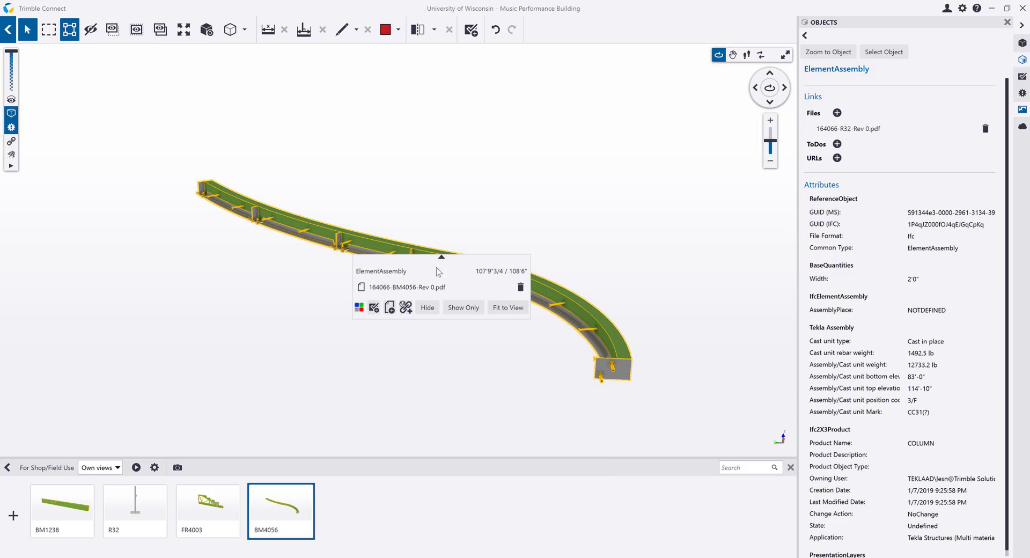
# Add an 'Info' web link with the Tekla URL, then open the linked BM4056 drawing
pyautogui.click(406, 308)
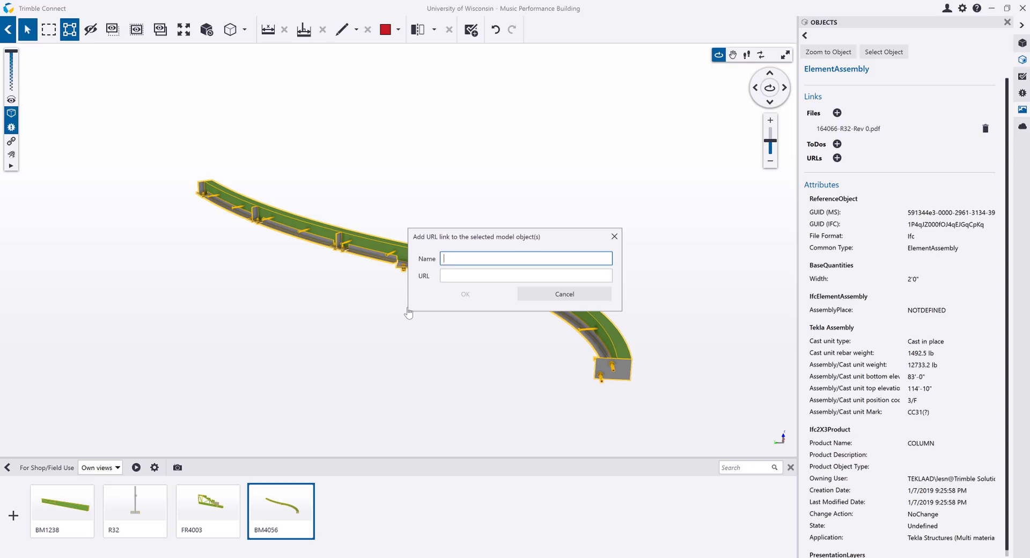
pyautogui.write('Info')
pyautogui.press('Tab')
pyautogui.write('https://www.tekla.com/us')
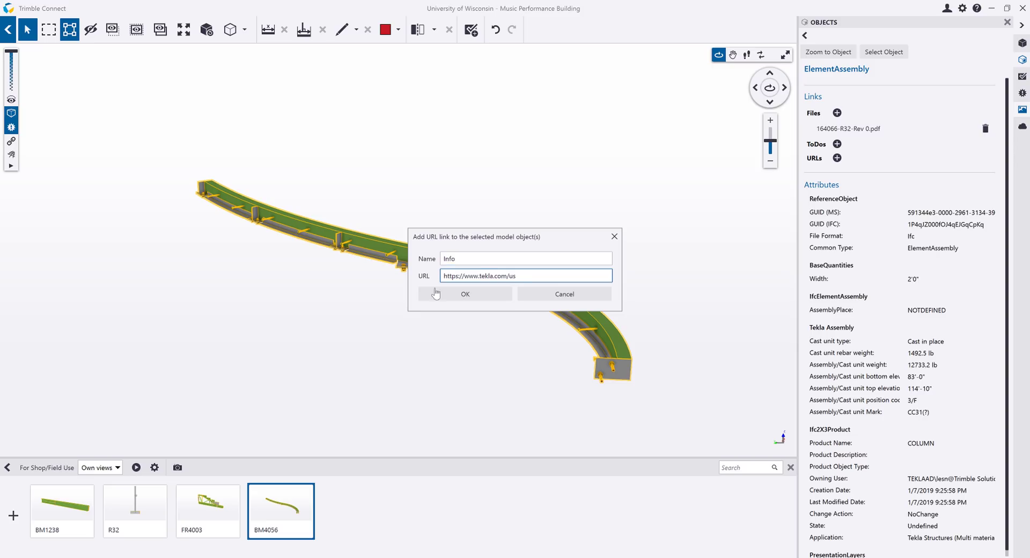
pyautogui.click(453, 297)
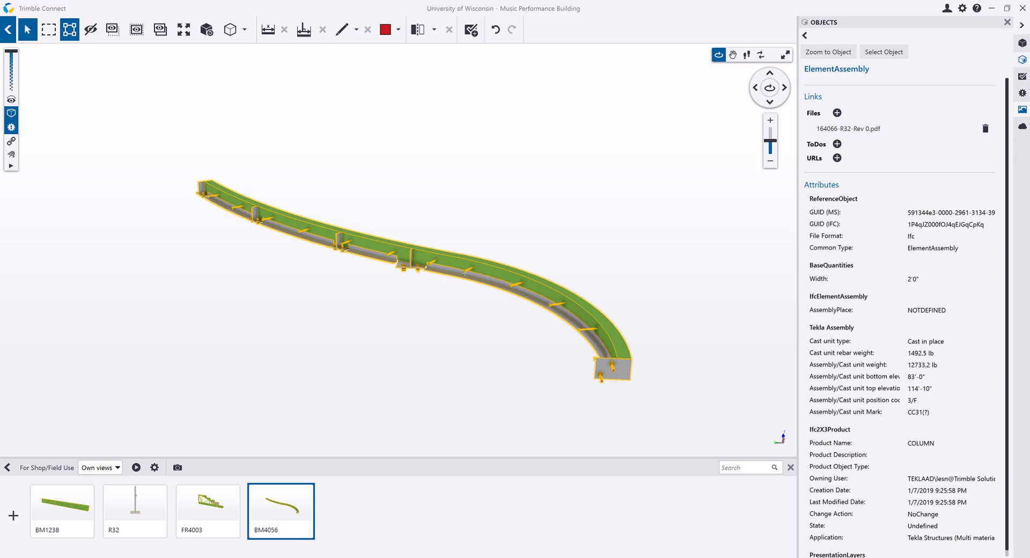
pyautogui.click(465, 263)
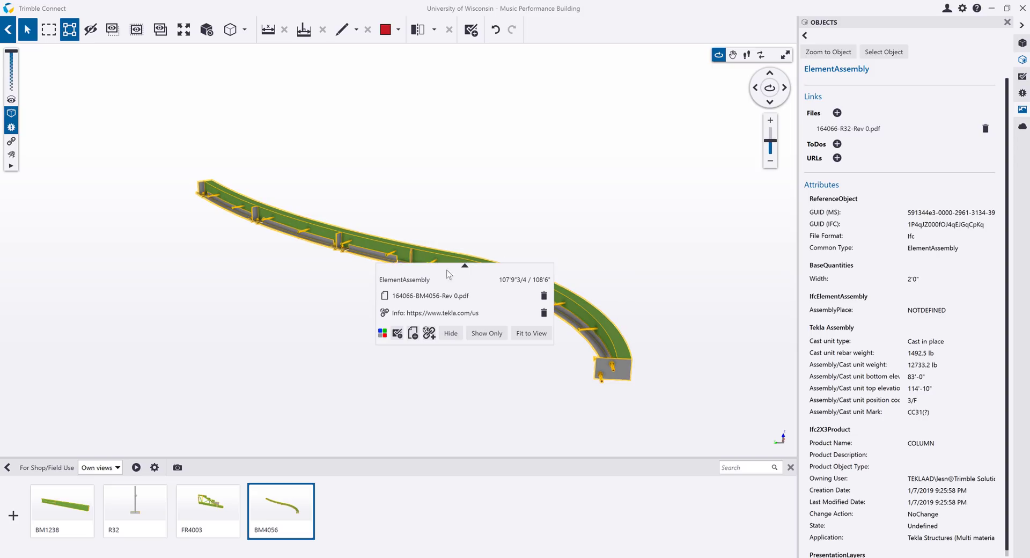
pyautogui.click(425, 304)
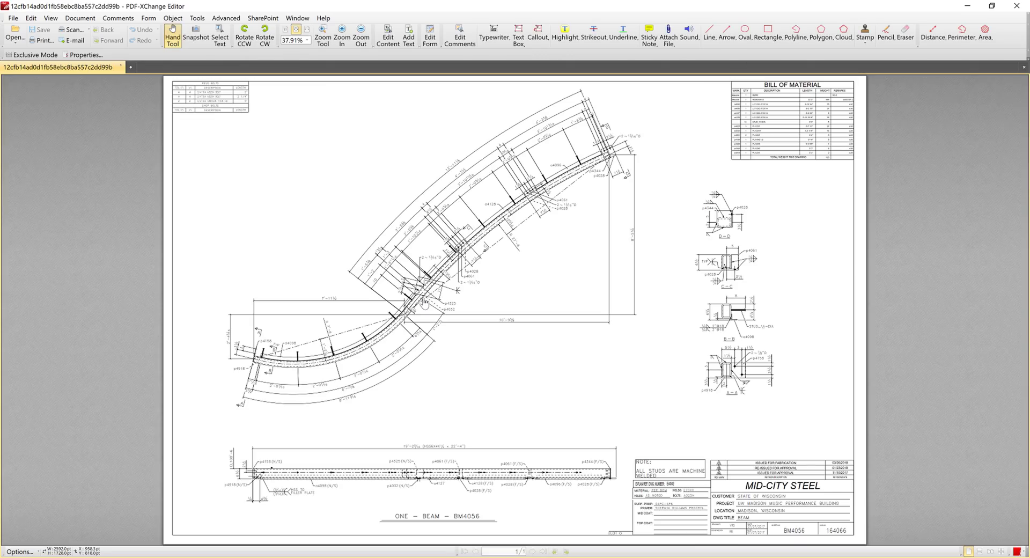
# Close the BM4056 drawing and open the drawing linked to the R32 column
pyautogui.click(1012, 7)
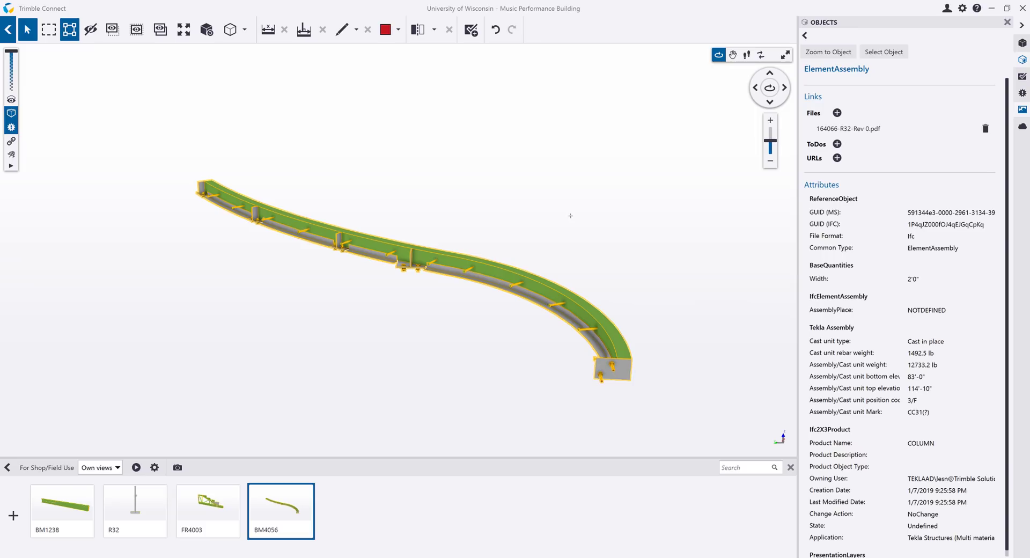
pyautogui.click(457, 258)
pyautogui.click(437, 309)
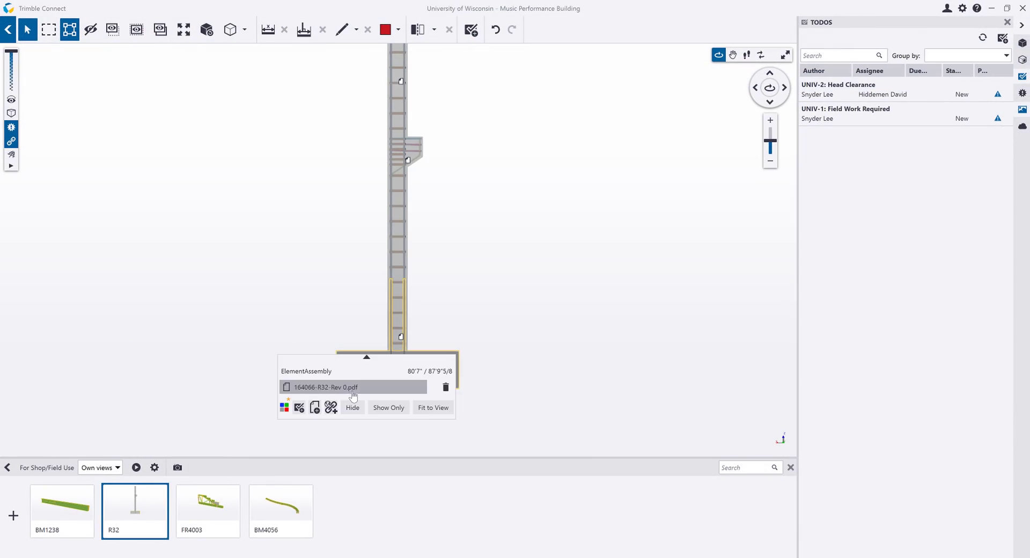
pyautogui.click(353, 396)
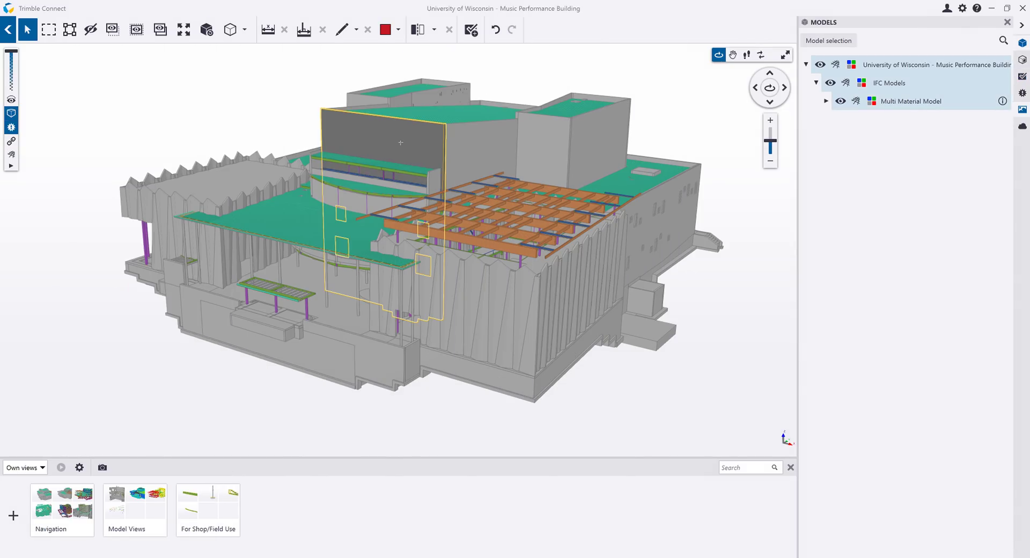
# Colour the selected wall blue, then hide it
pyautogui.click(400, 142)
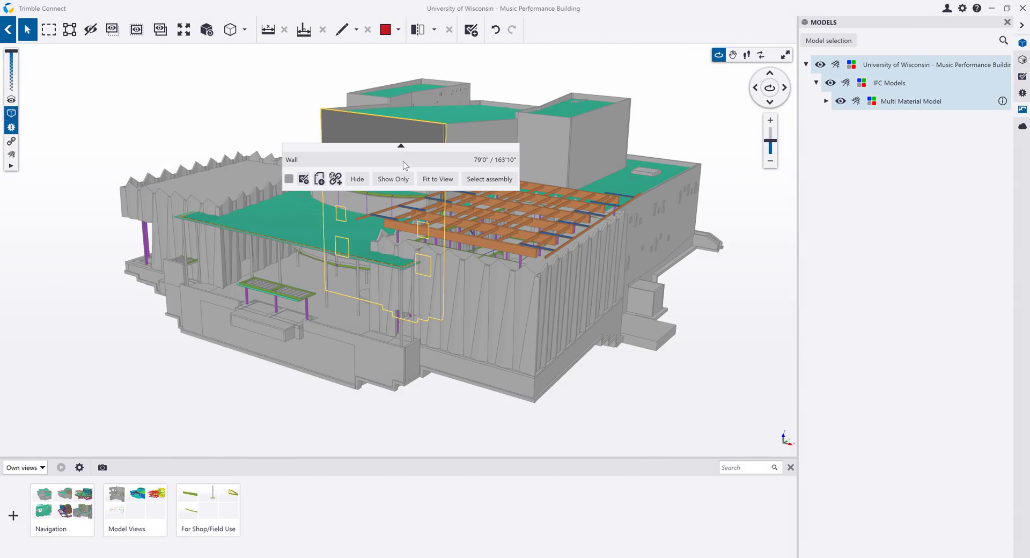
pyautogui.scroll(-7, 921, 263)
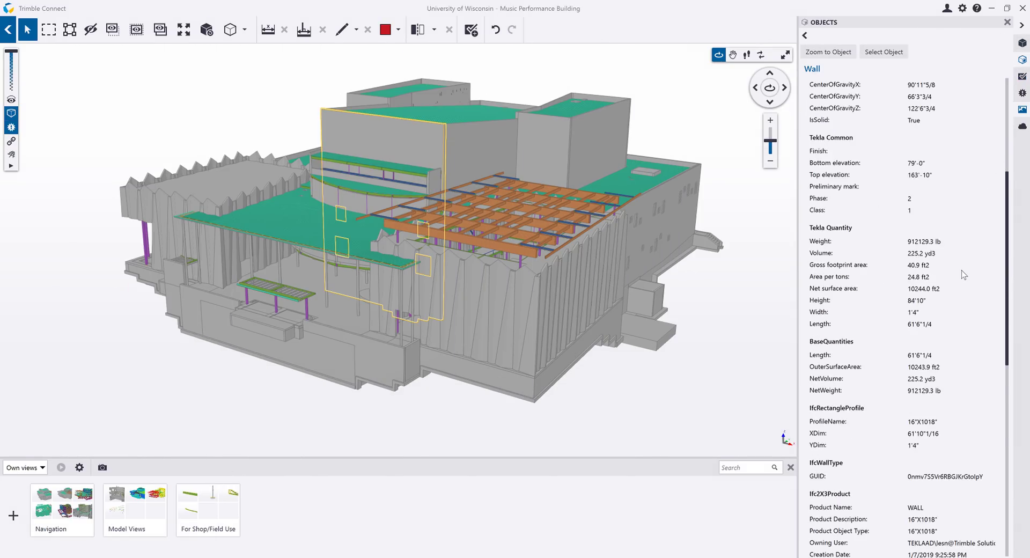
pyautogui.click(388, 151)
pyautogui.click(277, 189)
pyautogui.click(288, 213)
pyautogui.click(316, 263)
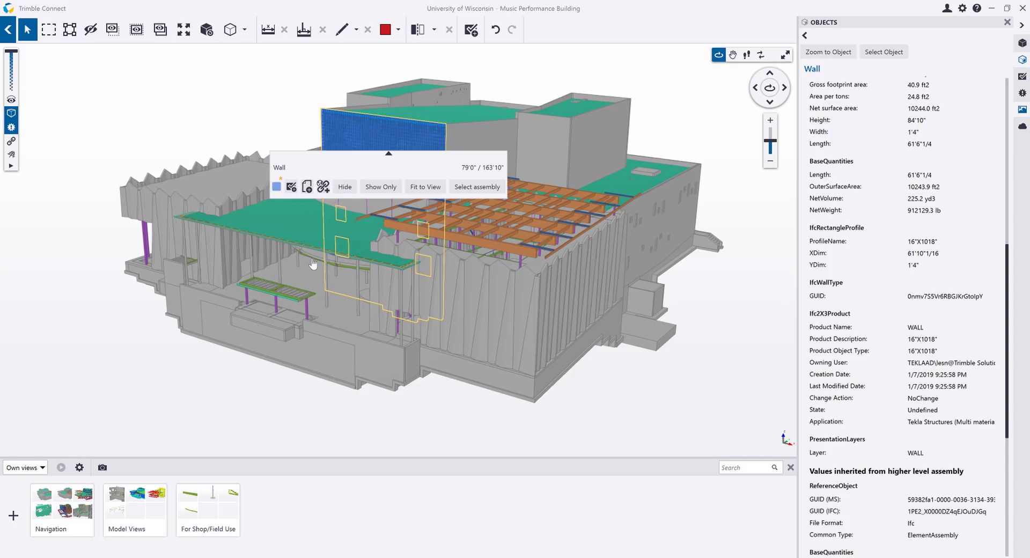
pyautogui.click(345, 187)
# Show all objects, reset the wall to default grey, and view the HSS member's FR1009 properties
pyautogui.click(136, 30)
pyautogui.click(427, 150)
pyautogui.click(316, 190)
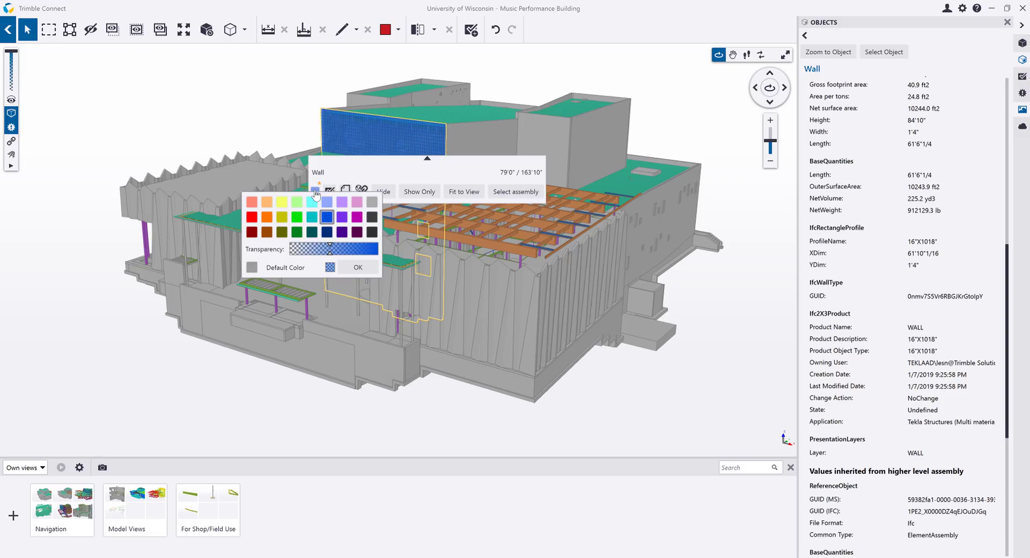
pyautogui.click(293, 268)
pyautogui.click(352, 270)
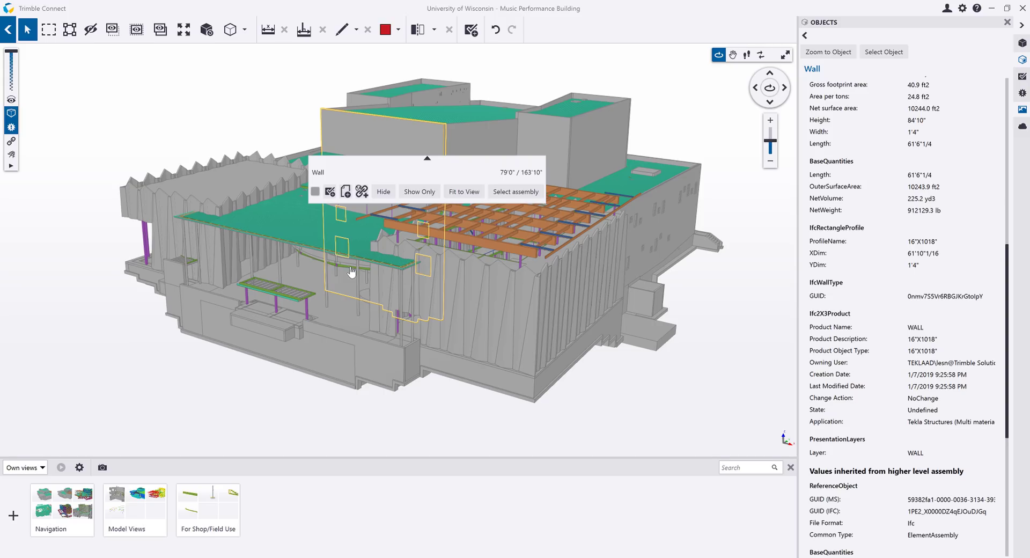
pyautogui.click(307, 305)
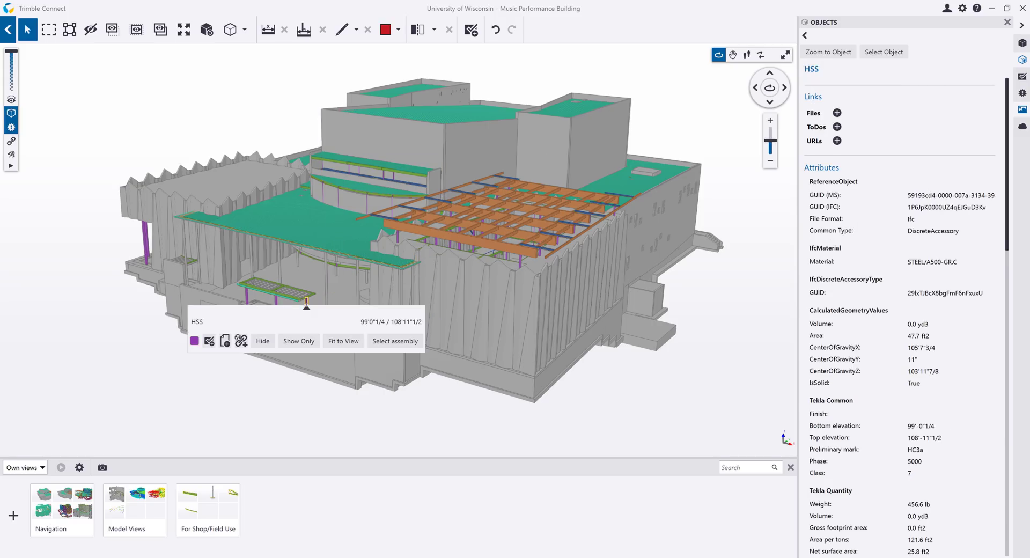
pyautogui.moveTo(1011, 166); pyautogui.dragTo(1029, 412)
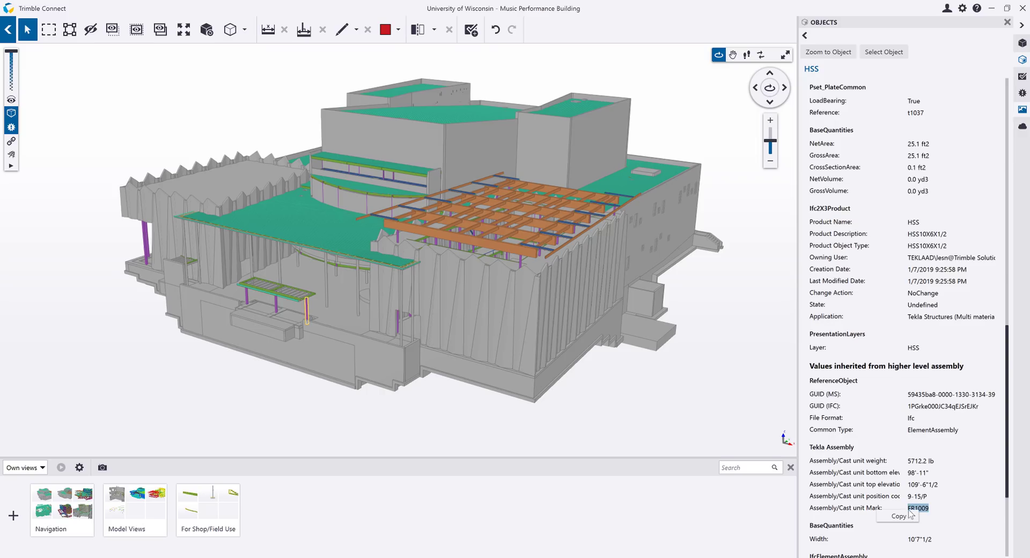
# Show only the Column (572) group and colour the columns blue
pyautogui.click(805, 36)
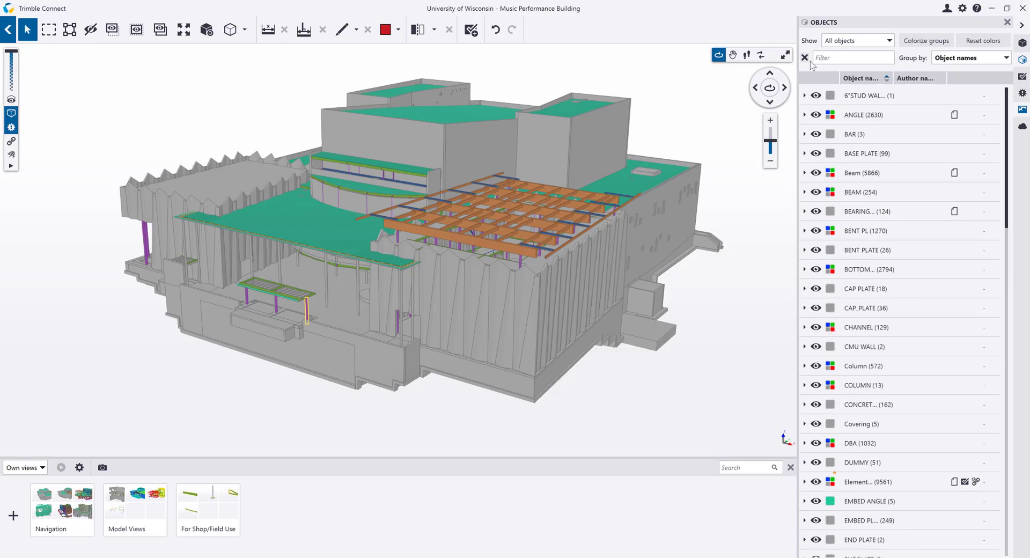
pyautogui.click(899, 363)
pyautogui.click(867, 379)
pyautogui.click(831, 367)
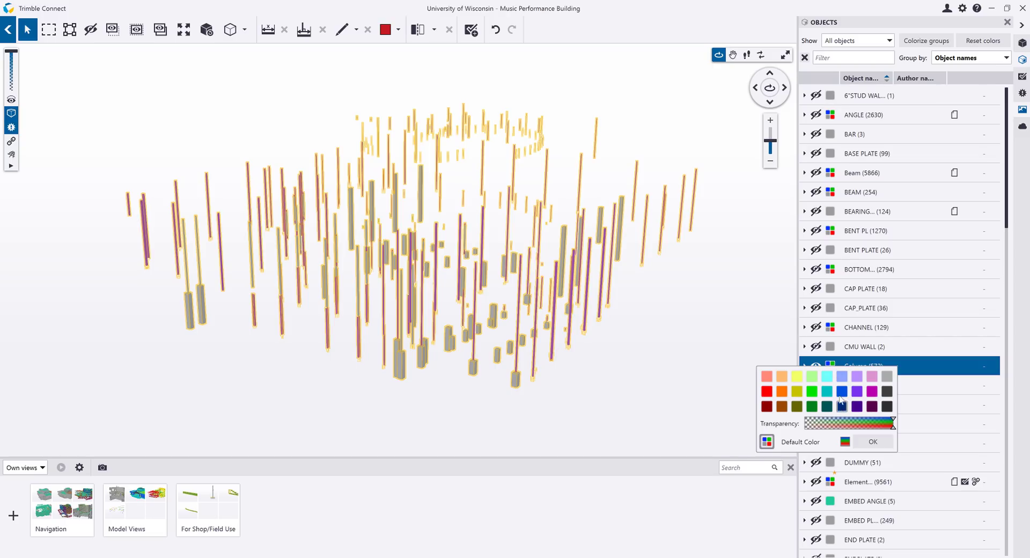
pyautogui.click(842, 391)
pyautogui.click(870, 442)
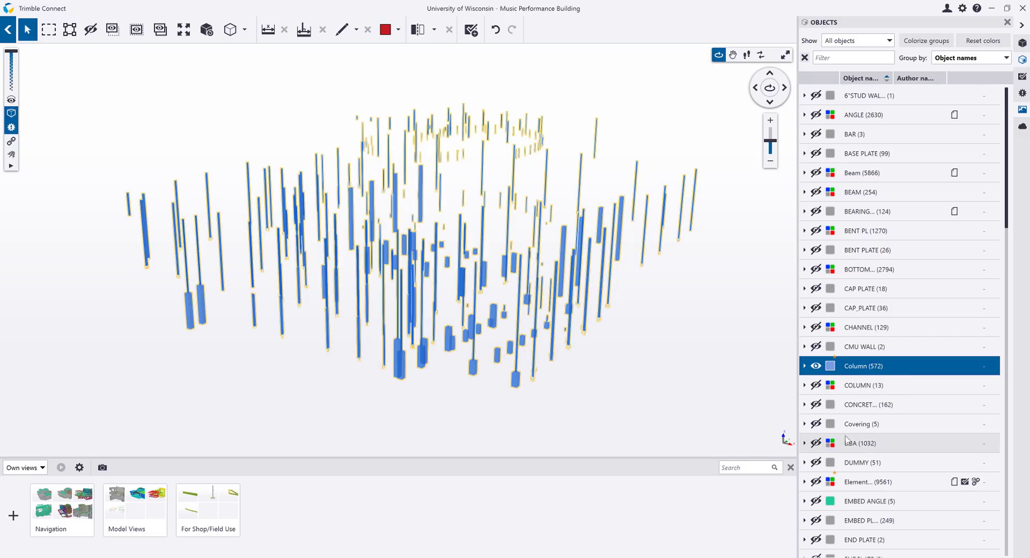
# Reset the columns to default colour, clear the selection, and show all objects
pyautogui.click(830, 367)
pyautogui.click(800, 442)
pyautogui.click(873, 442)
pyautogui.click(707, 337)
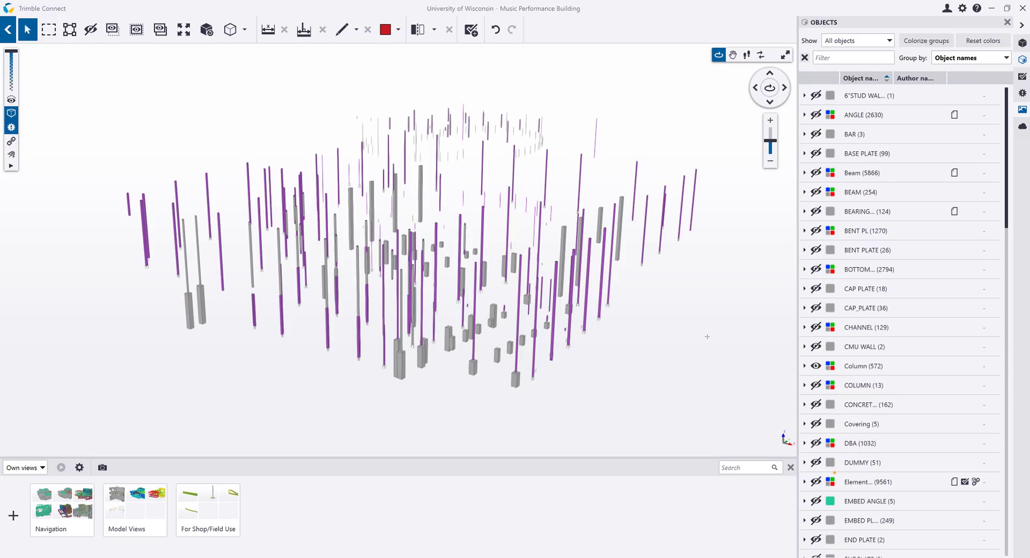
pyautogui.click(160, 30)
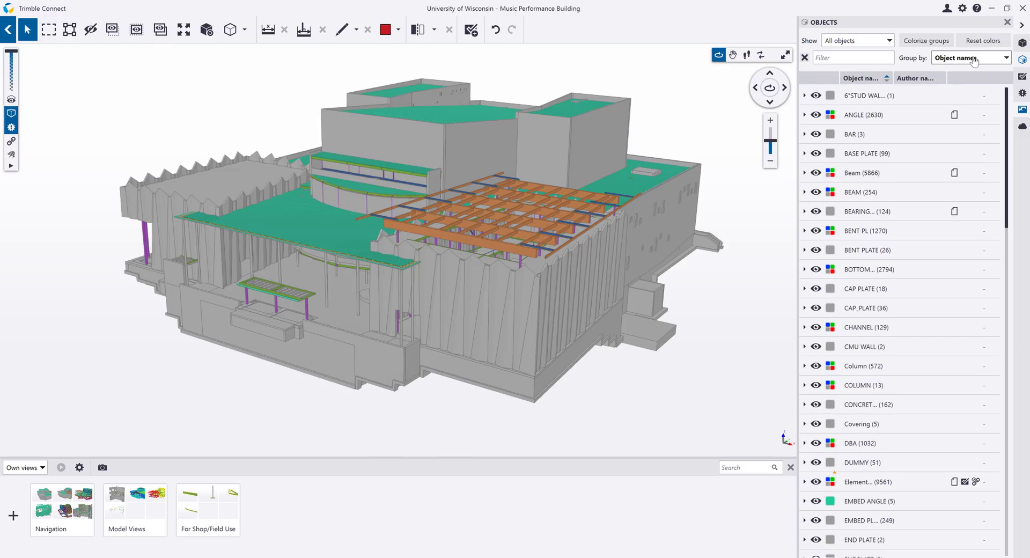
# Group the object list by Assembly/Cast unit Mark
pyautogui.click(1000, 57)
pyautogui.scroll(-4, 1007, 81)
pyautogui.click(923, 138)
# Filter for FR1009, show only that canopy, then show all and clear the filter
pyautogui.click(850, 62)
pyautogui.write('FR1009')
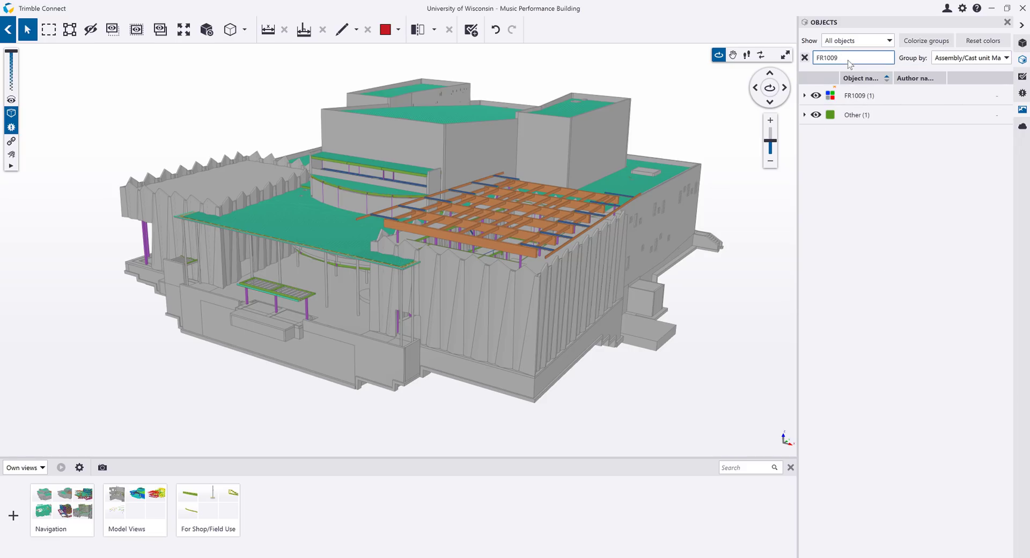
pyautogui.click(880, 113)
pyautogui.keyDown('shift'); pyautogui.click(880, 95); pyautogui.keyUp('shift')
pyautogui.click(858, 125)
pyautogui.click(160, 32)
pyautogui.click(805, 58)
# Group the model objects by Phase and colorize the phase groups
pyautogui.click(1001, 58)
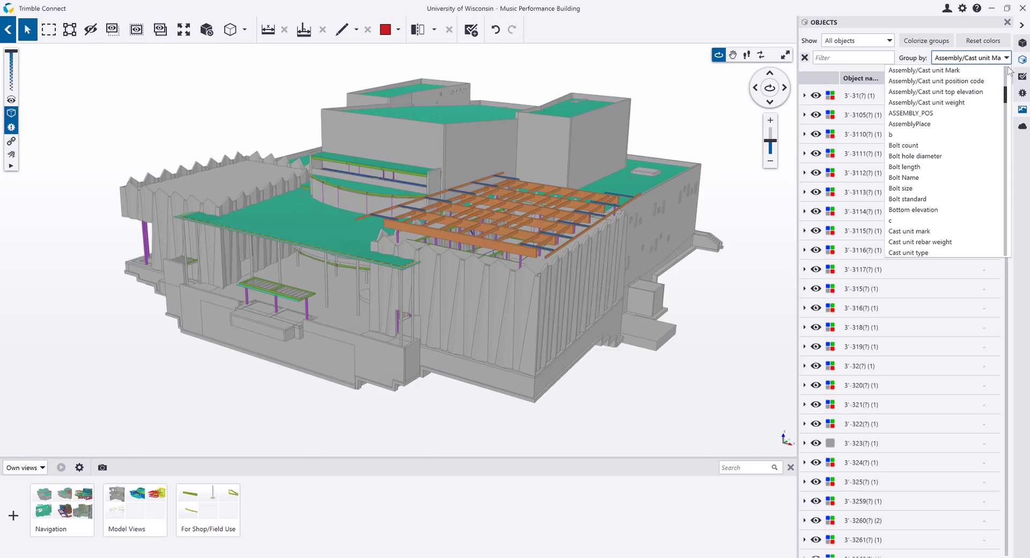
pyautogui.moveTo(1007, 96); pyautogui.dragTo(1012, 188)
pyautogui.click(920, 169)
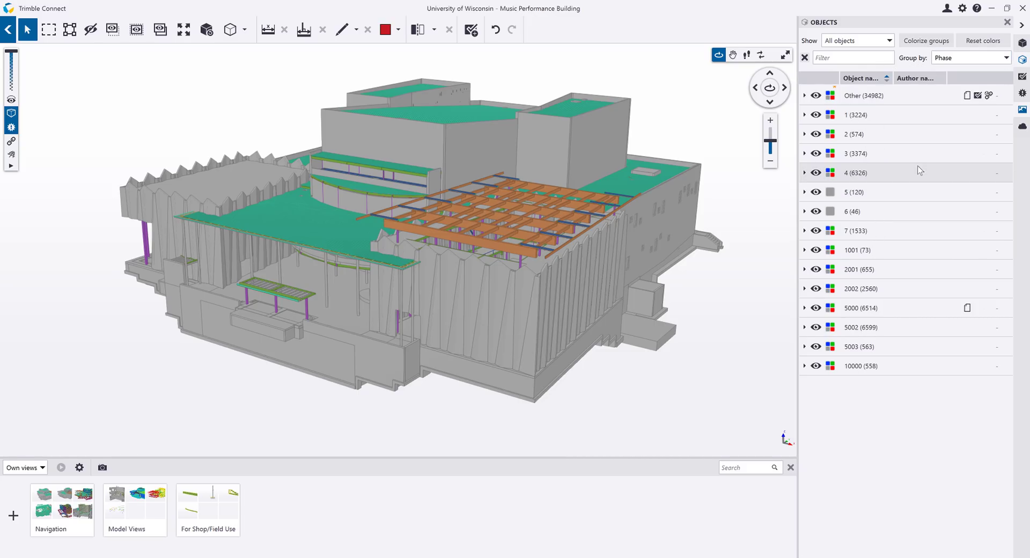
pyautogui.click(927, 41)
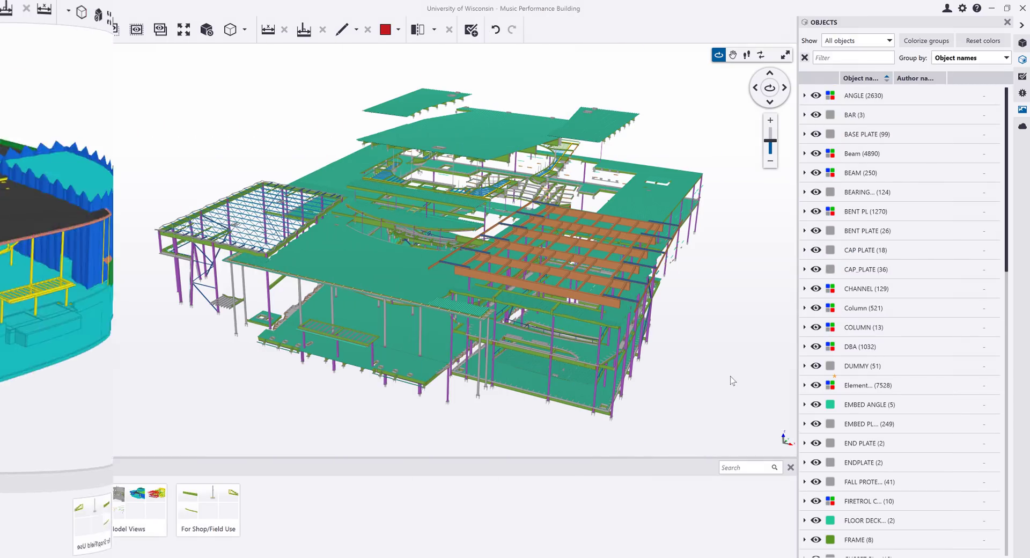
# Select a column, read its Surface Prep property, then return to the grouped object list
pyautogui.click(597, 389)
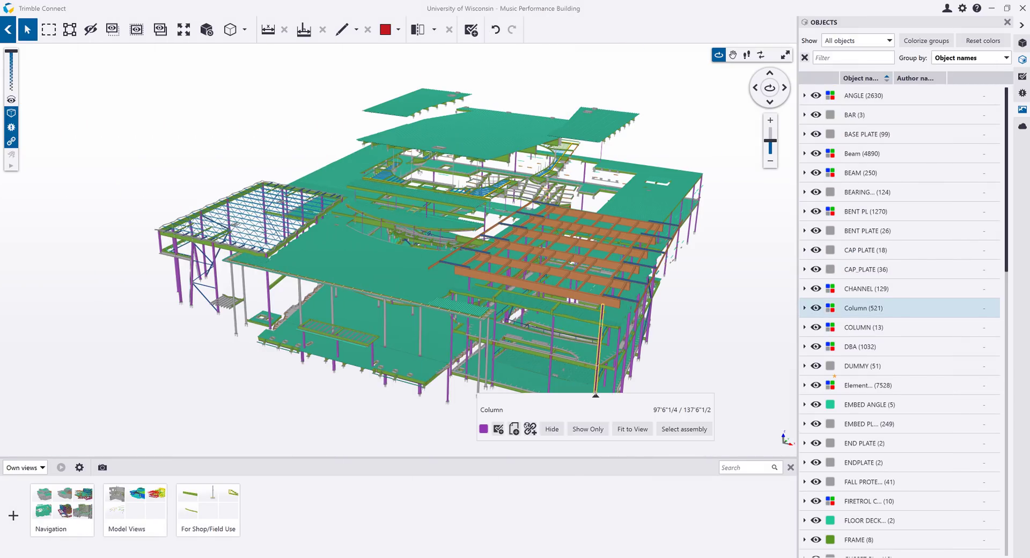
pyautogui.click(609, 418)
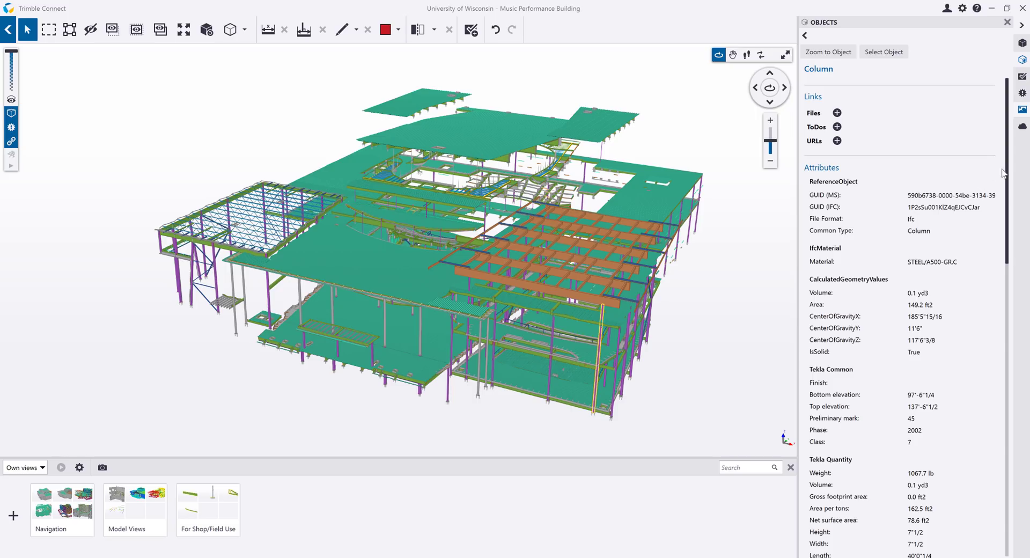
pyautogui.moveTo(1007, 173); pyautogui.dragTo(1004, 292)
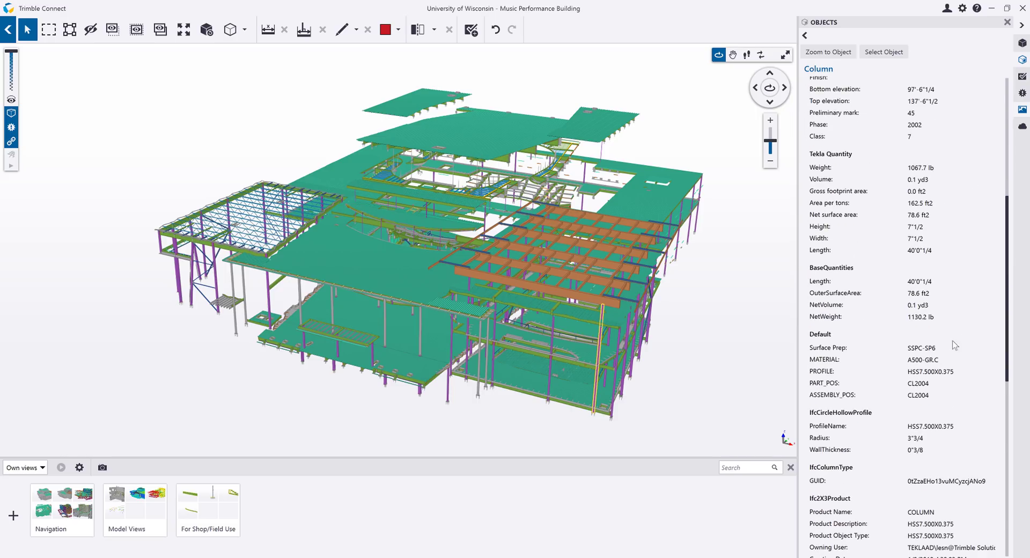
pyautogui.doubleClick(930, 349)
pyautogui.click(845, 352)
pyautogui.click(805, 35)
# Regroup the objects by Surface Prep, hide the Other group, and colorize the groups
pyautogui.click(972, 57)
pyautogui.scroll(-3, 1003, 135)
pyautogui.scroll(-10, 1002, 134)
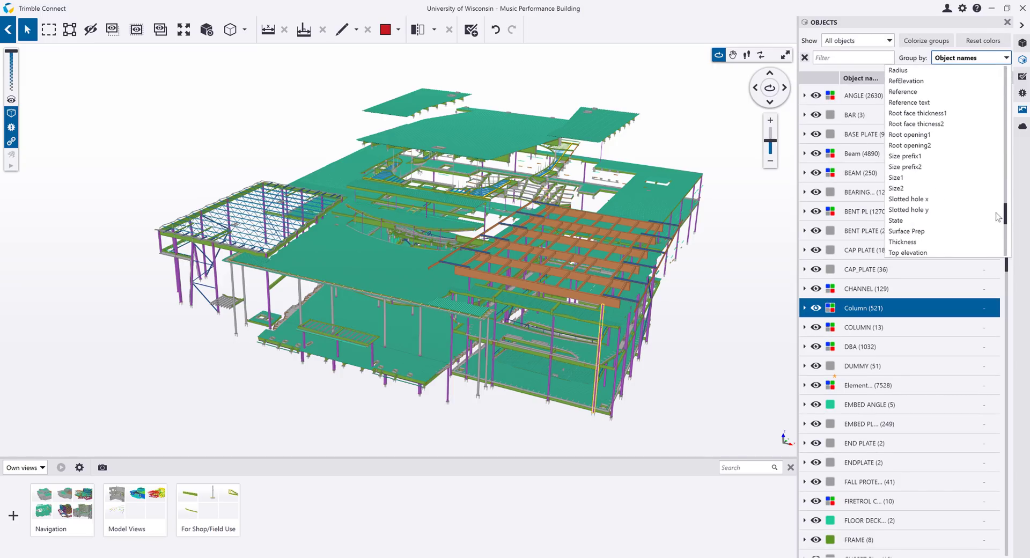
pyautogui.scroll(-1, 999, 217)
pyautogui.click(927, 225)
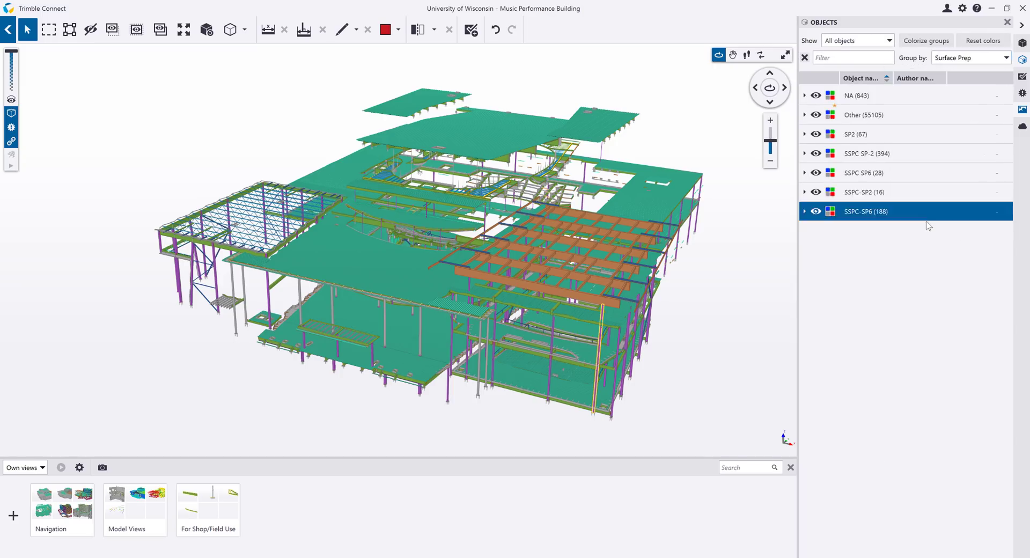
pyautogui.click(816, 114)
pyautogui.click(926, 40)
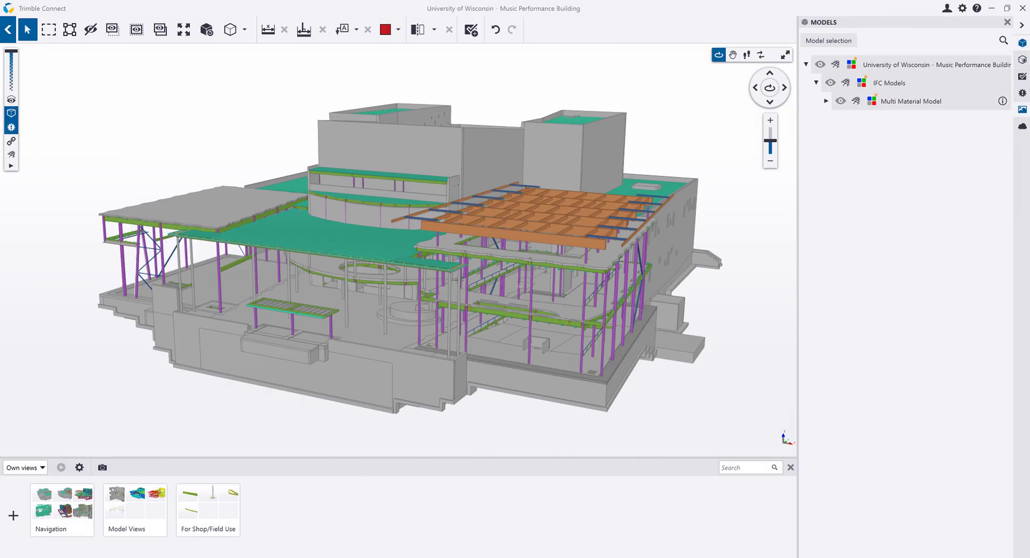
# Cut away the building's front with a section plane
pyautogui.click(415, 32)
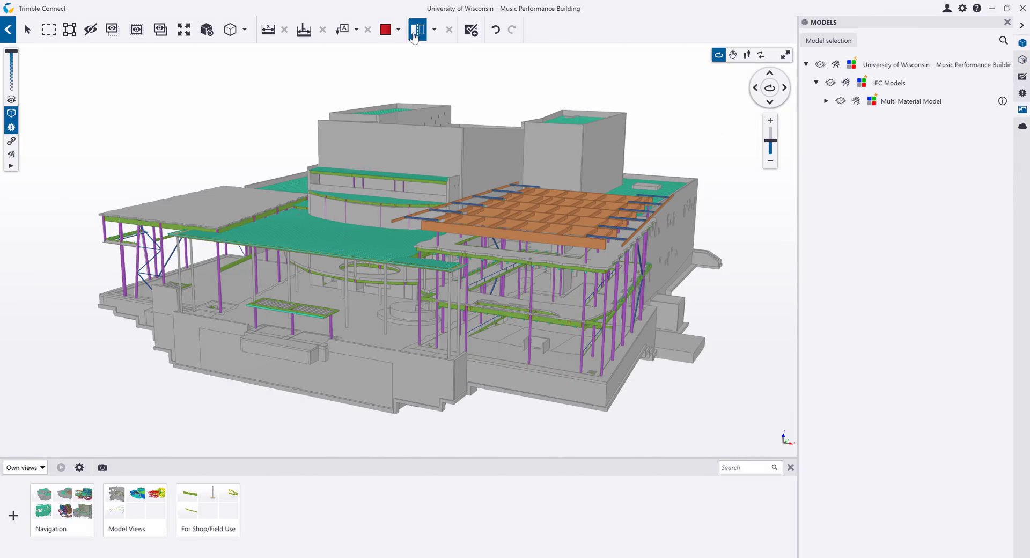
pyautogui.click(364, 371)
pyautogui.moveTo(364, 372); pyautogui.dragTo(546, 263)
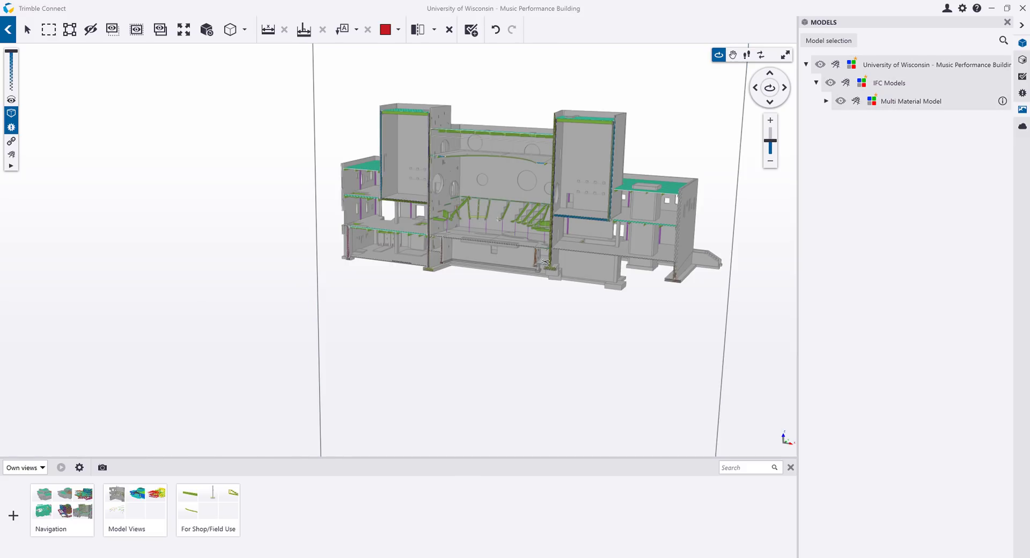
pyautogui.scroll(10, 458, 235)
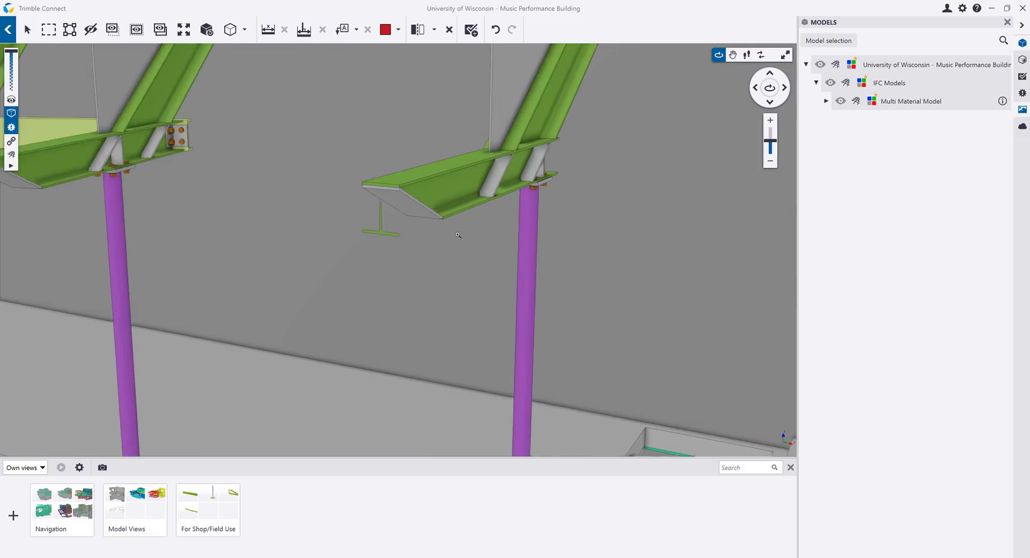
# Measure the vertical clearance from the green stair beam to the floor, then show the ToDos list
pyautogui.click(268, 30)
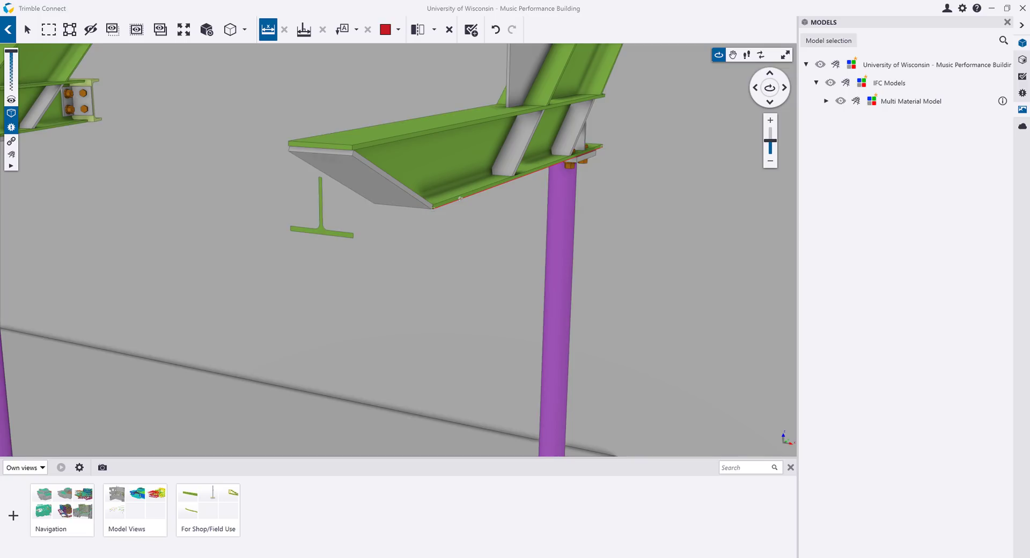
pyautogui.click(460, 200)
pyautogui.scroll(-5, 461, 199)
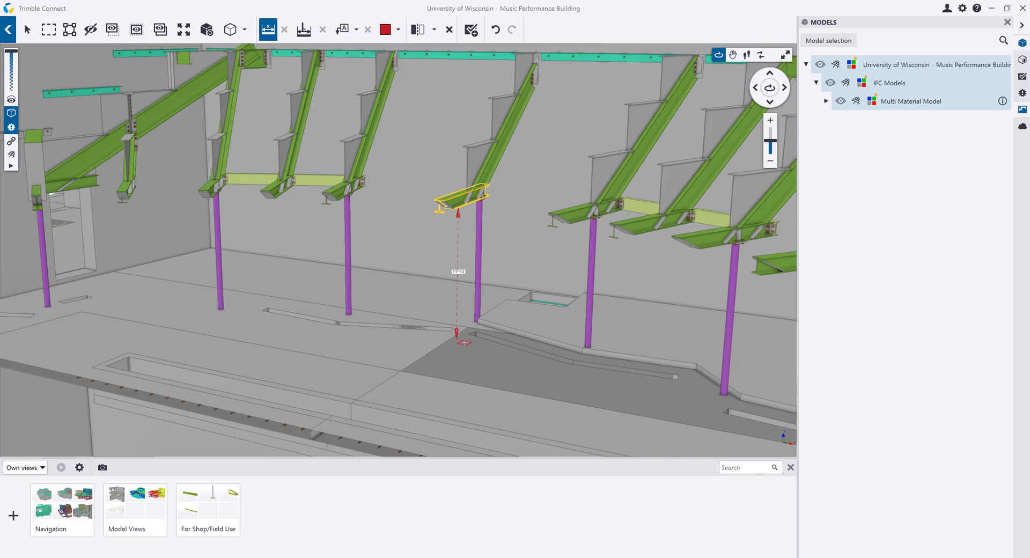
pyautogui.click(464, 342)
pyautogui.press('Escape')
pyautogui.scroll(3, 464, 342)
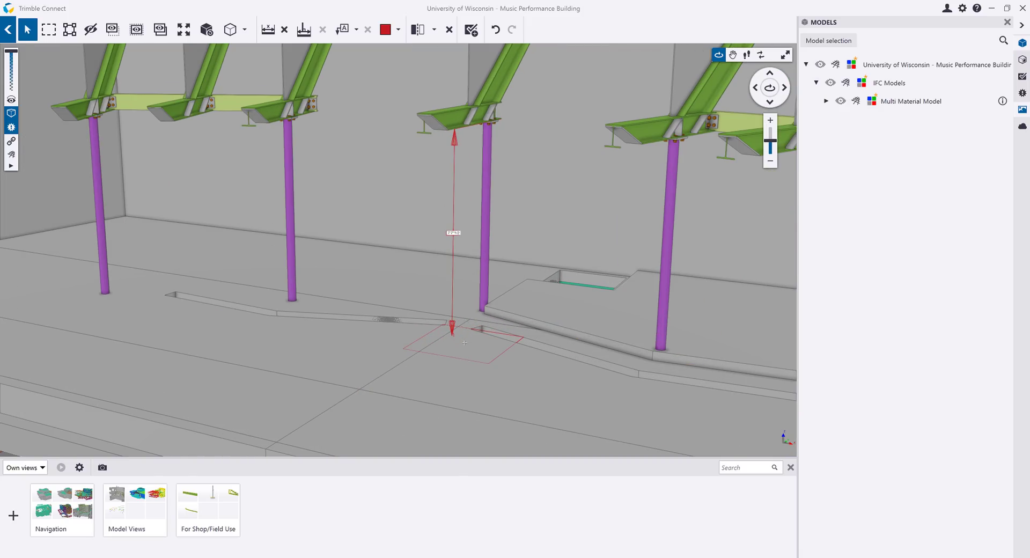
pyautogui.click(1023, 78)
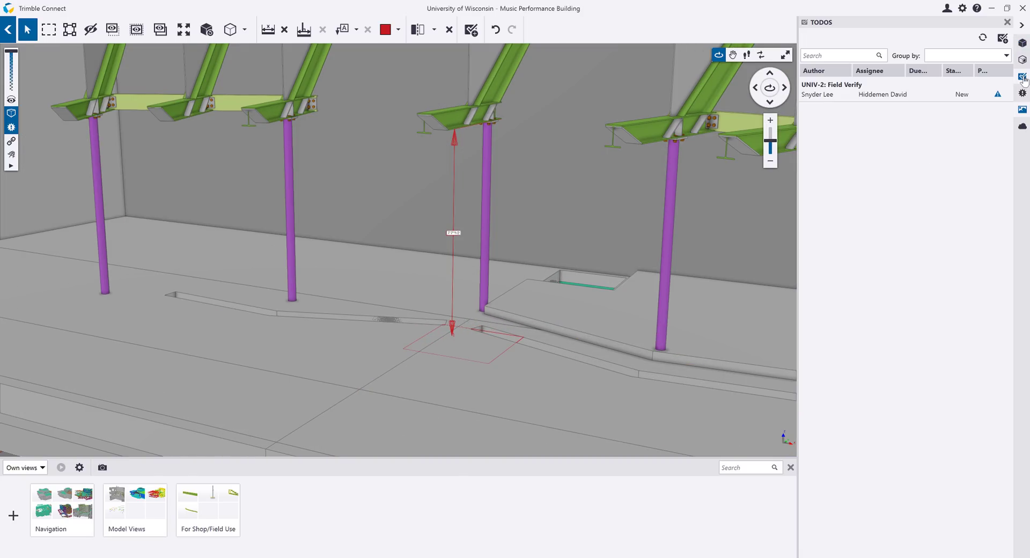
# Create a Head Clearance ToDo with a clearance description, a team-member assignee, and type Inquiry
pyautogui.click(1003, 40)
pyautogui.click(903, 222)
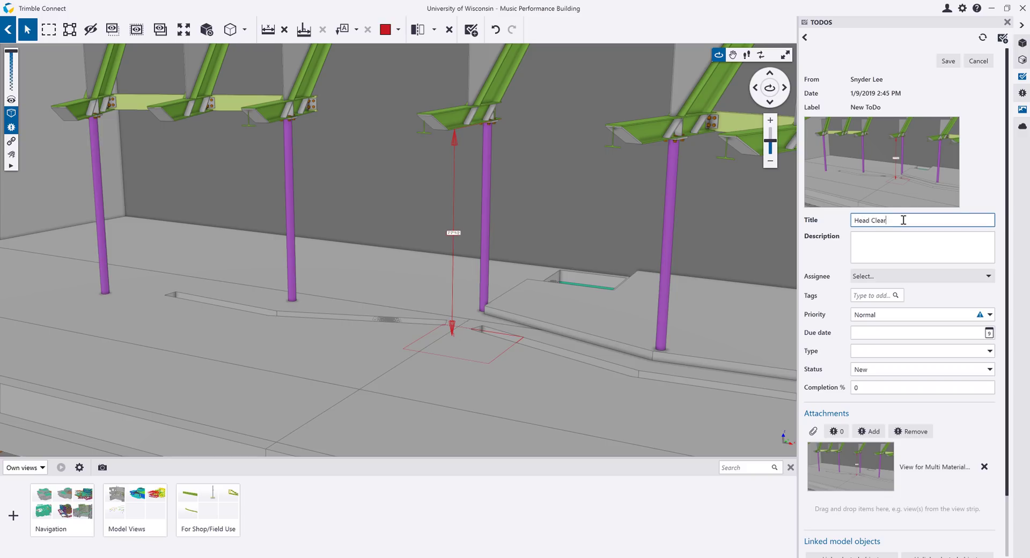
pyautogui.press('Tab')
pyautogui.write('Please verify 7\'-7"1/2 clearance dimension')
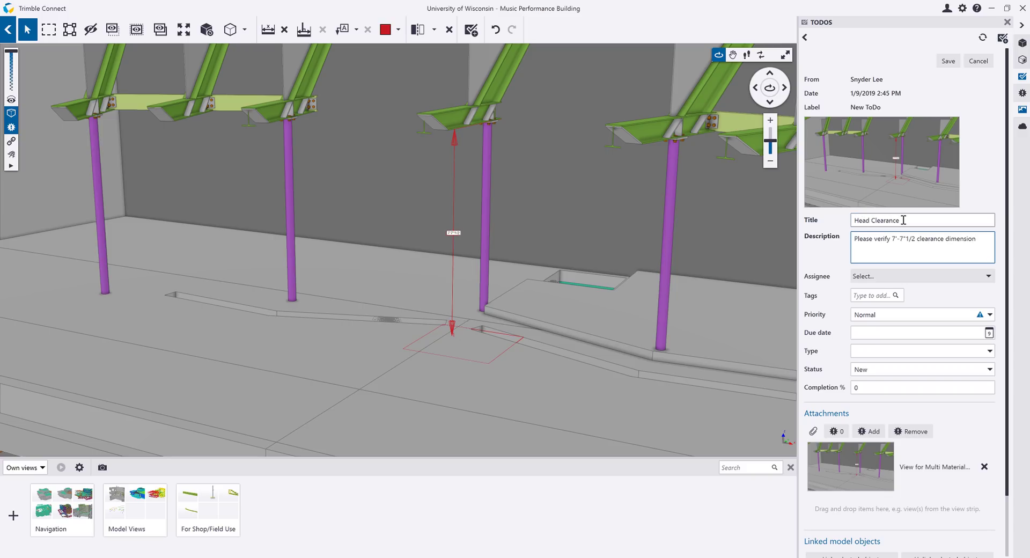
pyautogui.click(893, 276)
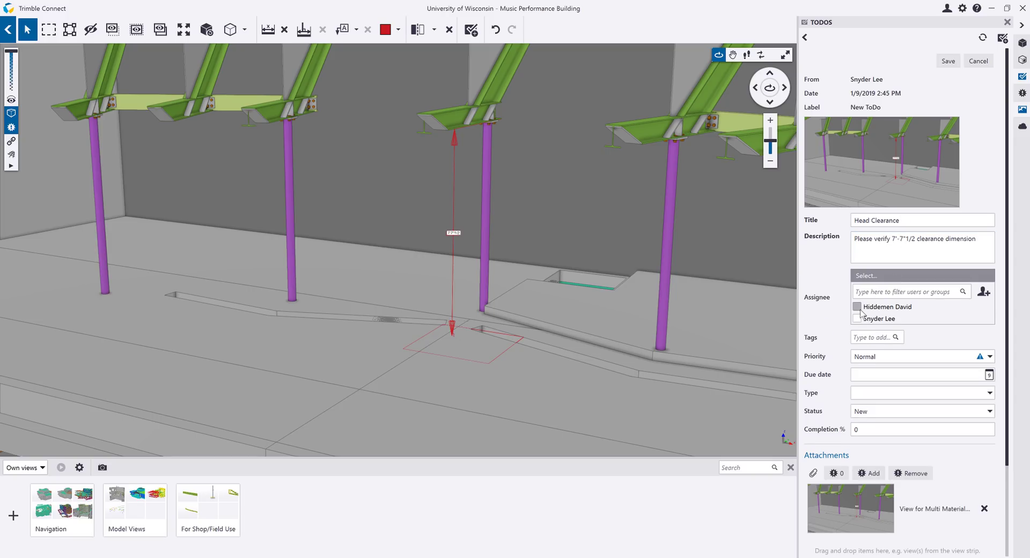
pyautogui.click(857, 308)
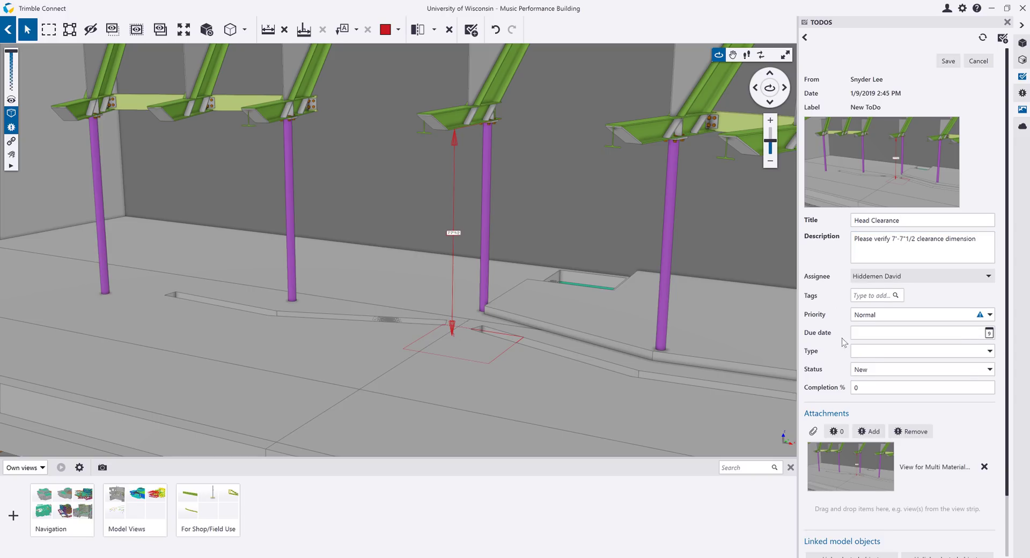
pyautogui.click(861, 352)
pyautogui.click(866, 407)
# Link the selected steel beam and floor slab to the ToDo
pyautogui.scroll(-1, 874, 394)
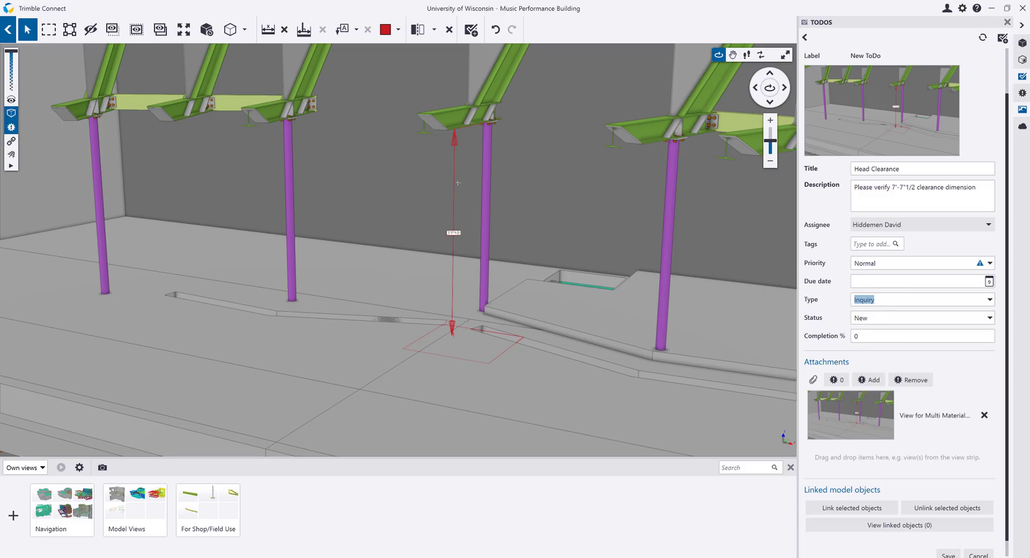
pyautogui.click(458, 115)
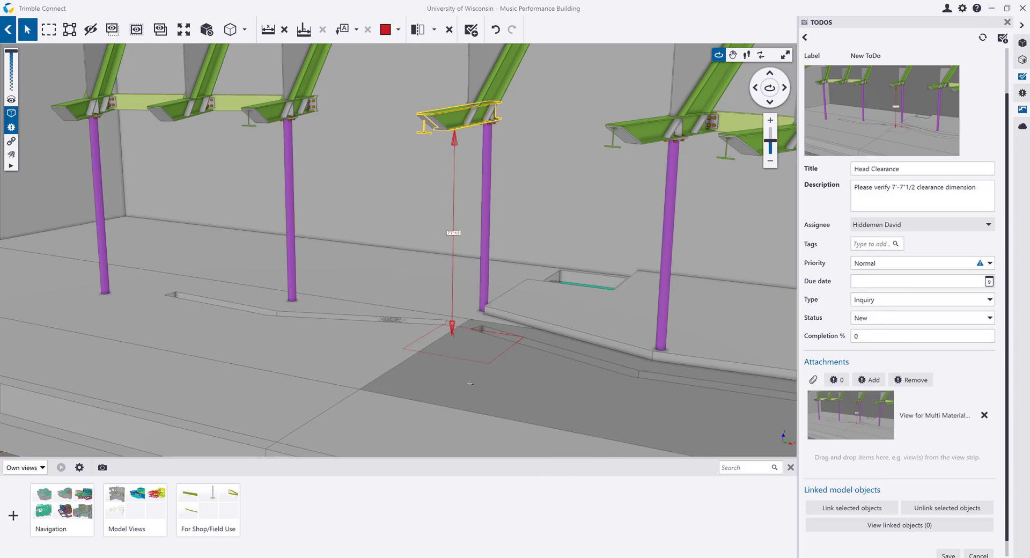
pyautogui.click(857, 510)
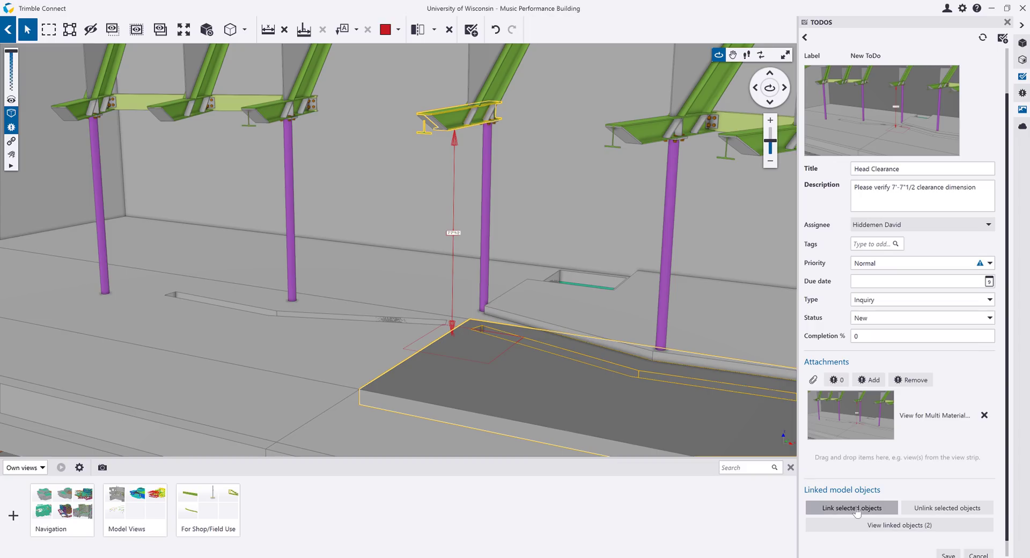
# Attach photos IMG_2504a.JPG and IMG_2525.jpg to the ToDo
pyautogui.click(814, 380)
pyautogui.scroll(-3, 484, 303)
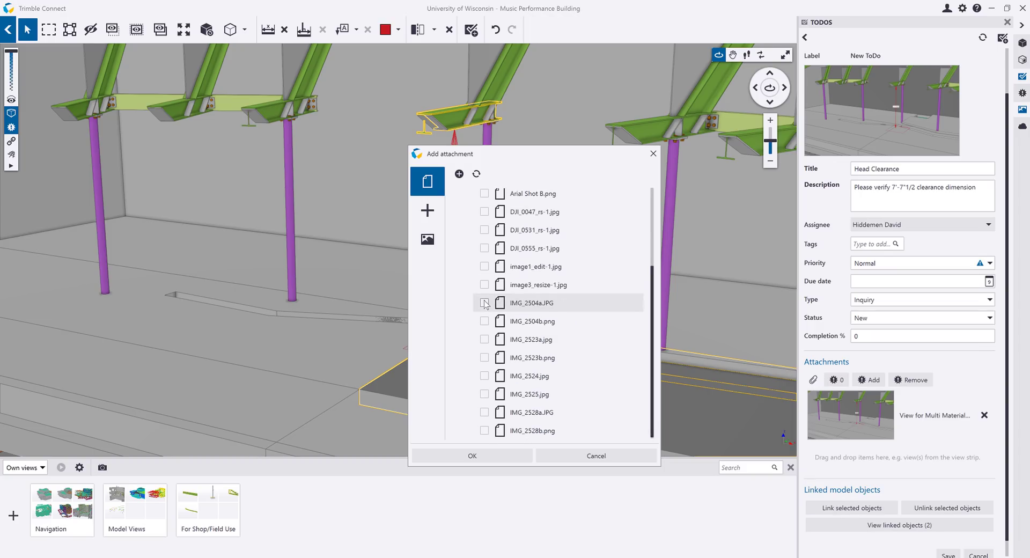
pyautogui.click(484, 303)
pyautogui.click(484, 394)
pyautogui.click(472, 456)
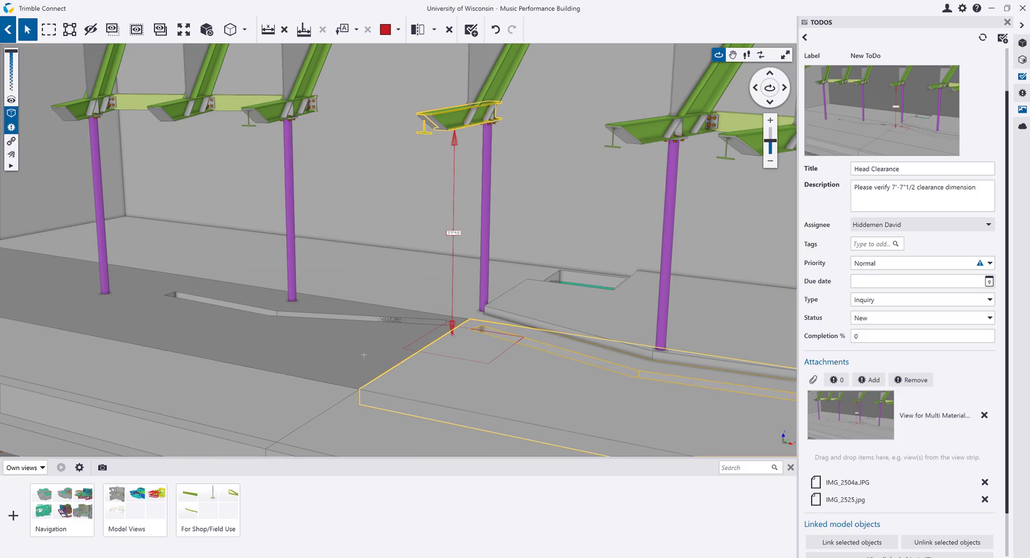
pyautogui.scroll(5, 445, 355)
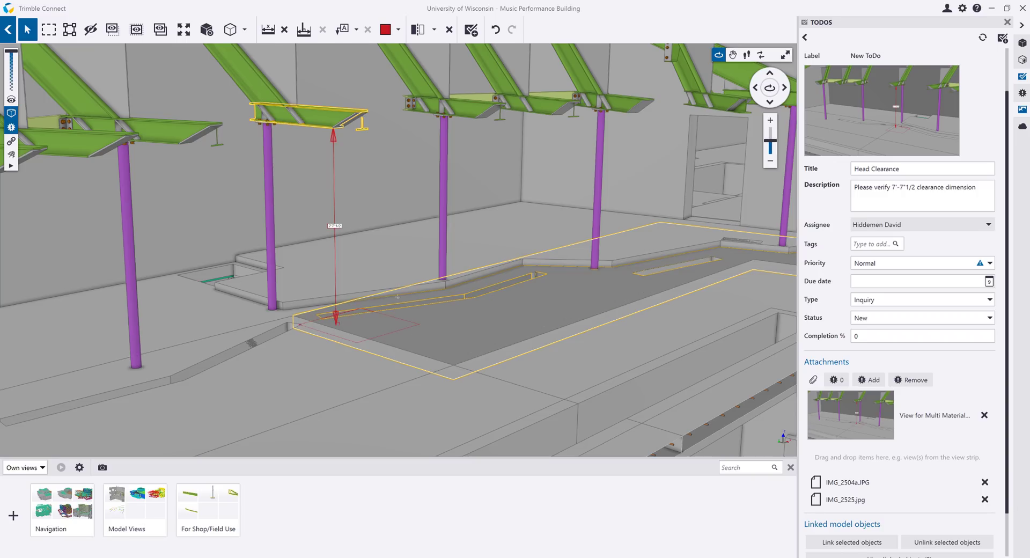
# Draw a red revision cloud around the beam-to-floor clearance dimension
pyautogui.click(357, 30)
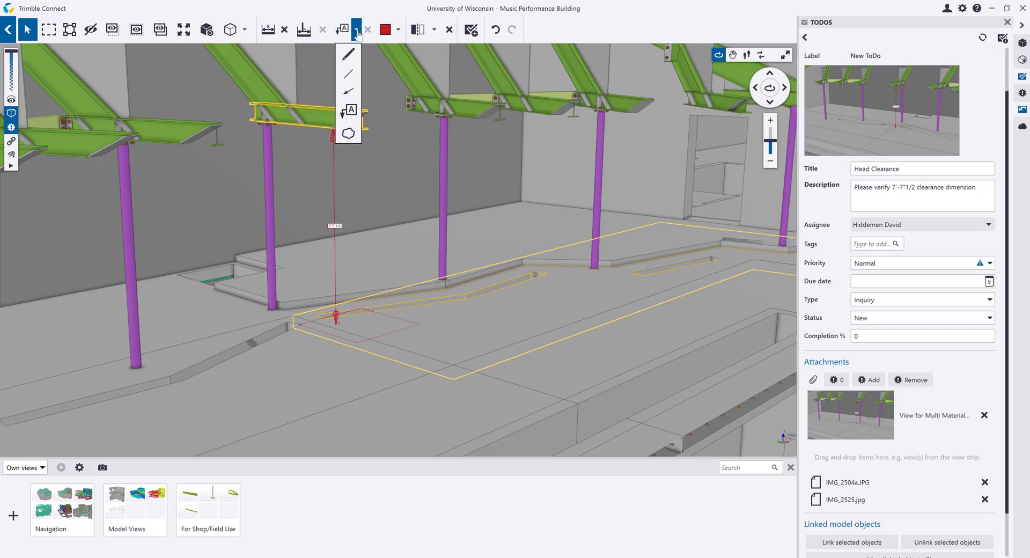
pyautogui.click(350, 134)
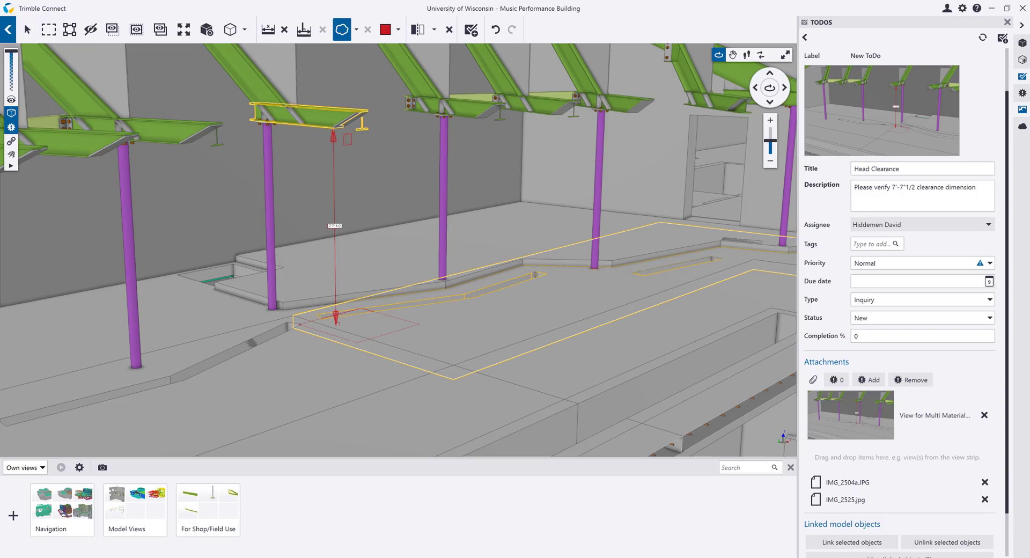
pyautogui.click(329, 123)
pyautogui.moveTo(329, 124)
pyautogui.mouseDown()
pyautogui.moveTo(407, 231)
pyautogui.moveTo(420, 278)
pyautogui.mouseUp()
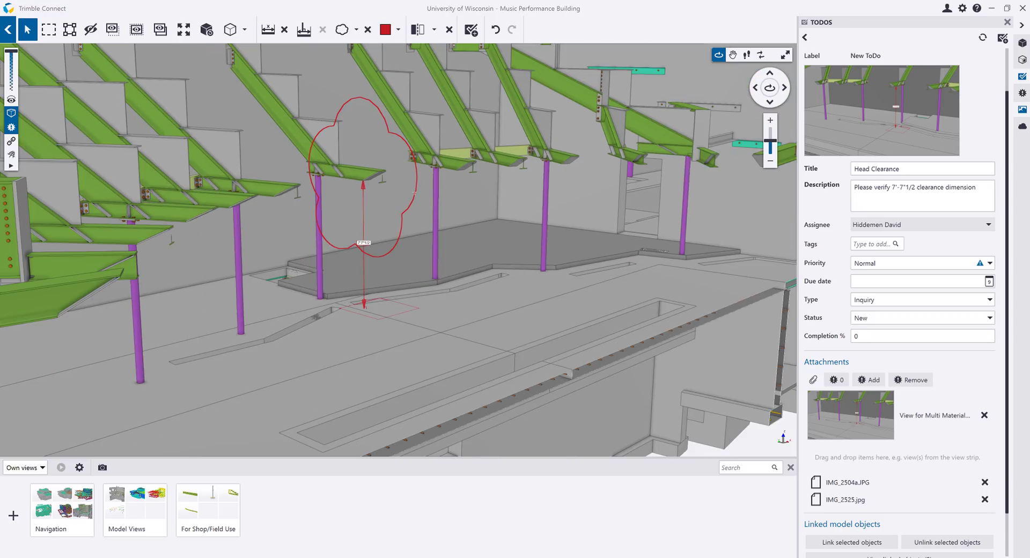
# Add the text markup 'Check Head Clearance' and move it above the beam
pyautogui.click(356, 30)
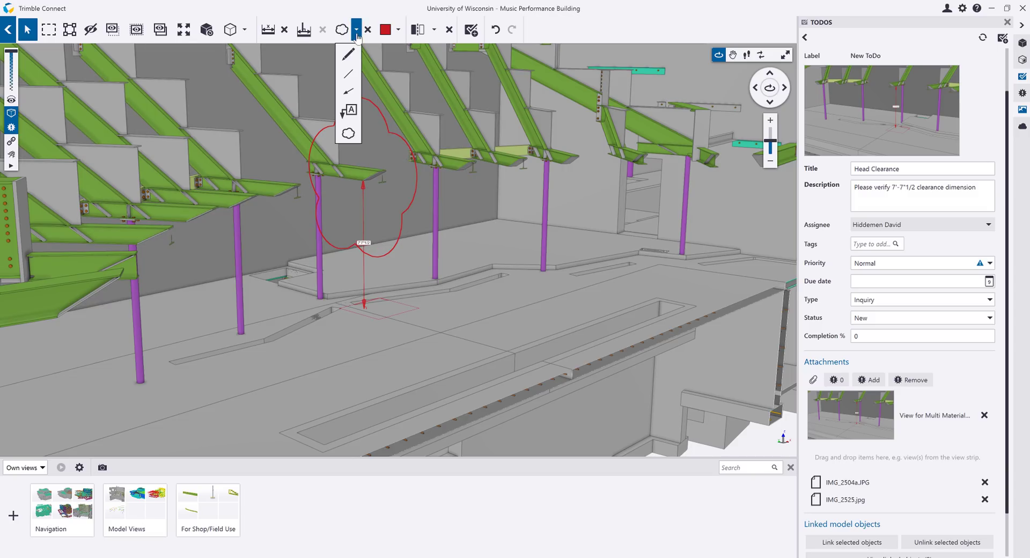
pyautogui.click(357, 122)
pyautogui.click(363, 173)
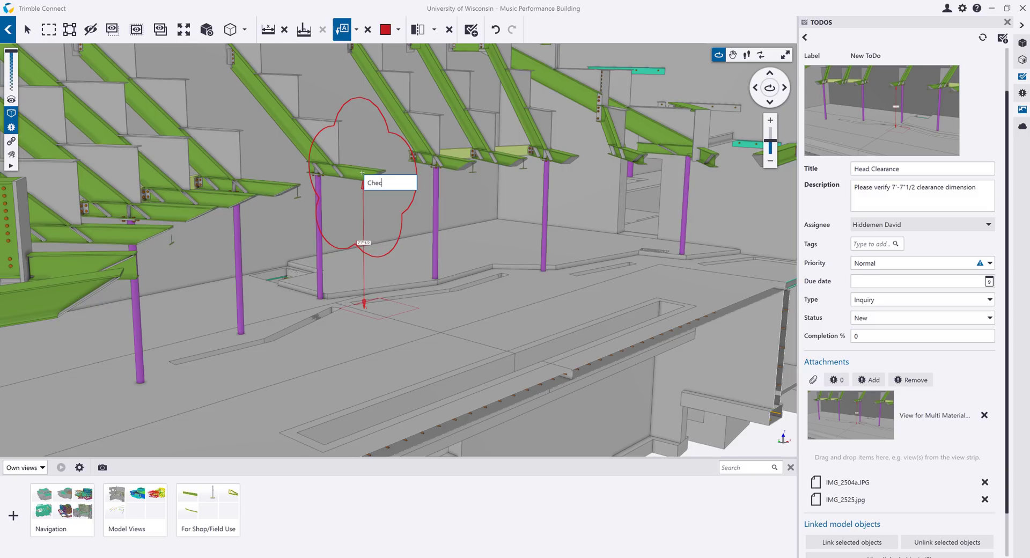
pyautogui.write('Check Head Clearance')
pyautogui.press('Return')
pyautogui.moveTo(386, 172); pyautogui.dragTo(393, 142)
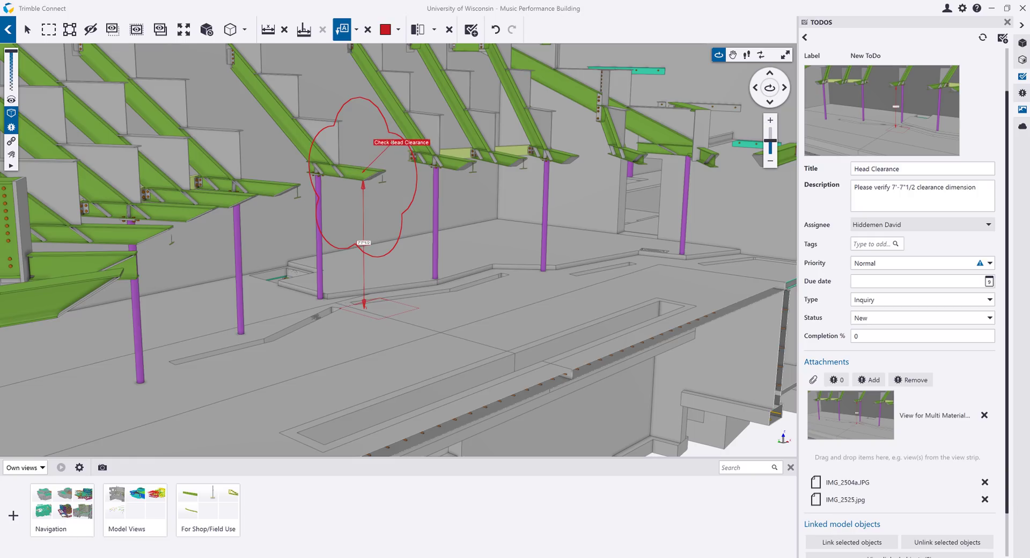
# Save the marked-up scene as 'New view', attach it to the Head Clearance ToDo, and save
pyautogui.click(14, 515)
pyautogui.moveTo(278, 502); pyautogui.dragTo(900, 468)
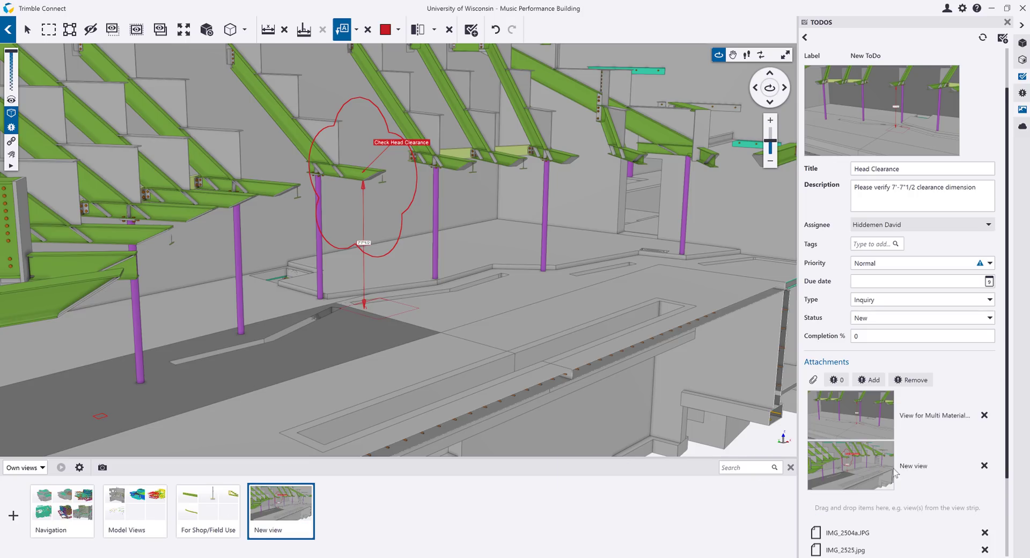
pyautogui.scroll(-1, 907, 499)
pyautogui.click(952, 539)
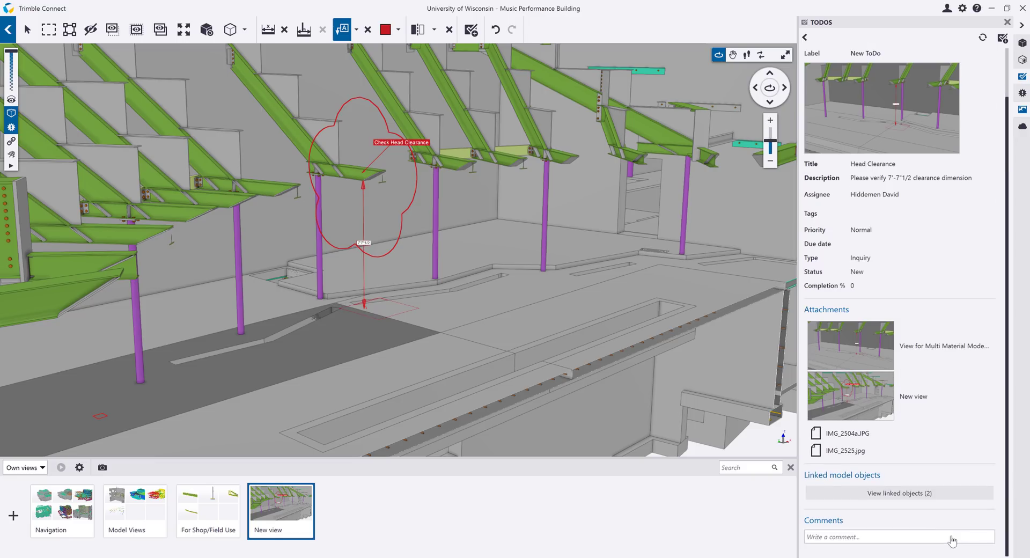
# View the IMG_2504a.JPG attachment in Photos, then open IMG_2525.jpg showing the stair stringers
pyautogui.click(859, 433)
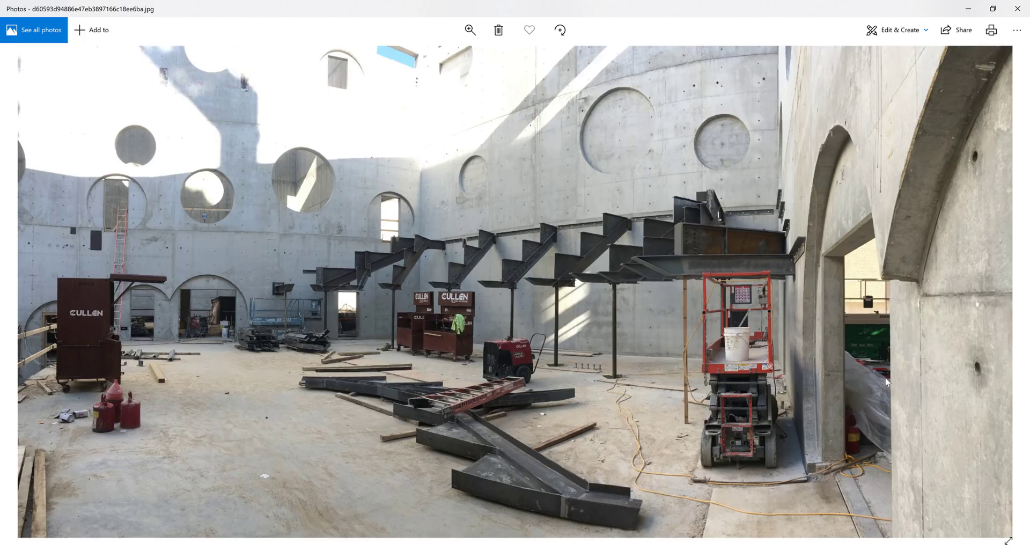
pyautogui.click(1017, 9)
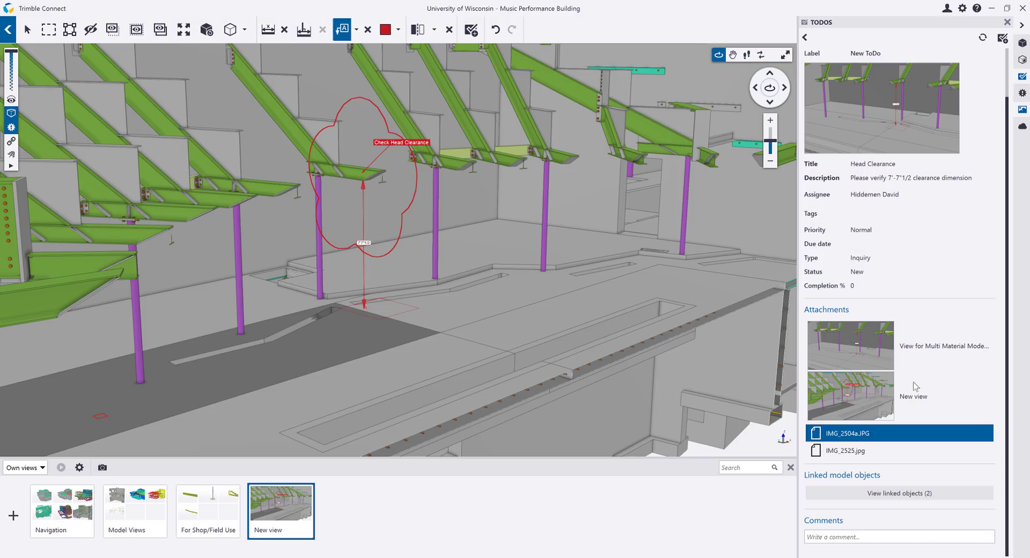
pyautogui.click(859, 451)
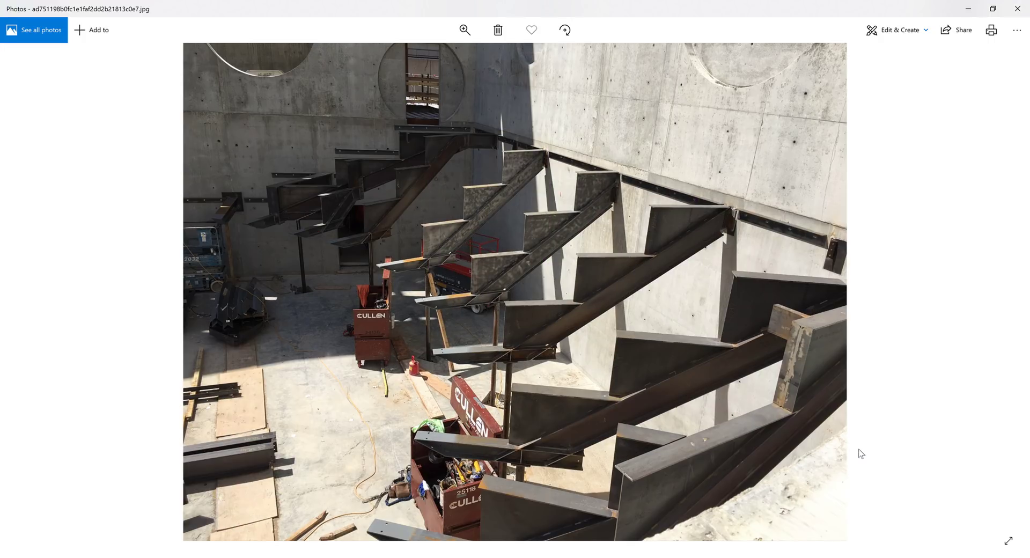
# Close the photo, group the ToDo list by author, then by status, expanding the Waiting group
pyautogui.click(1018, 8)
pyautogui.click(805, 37)
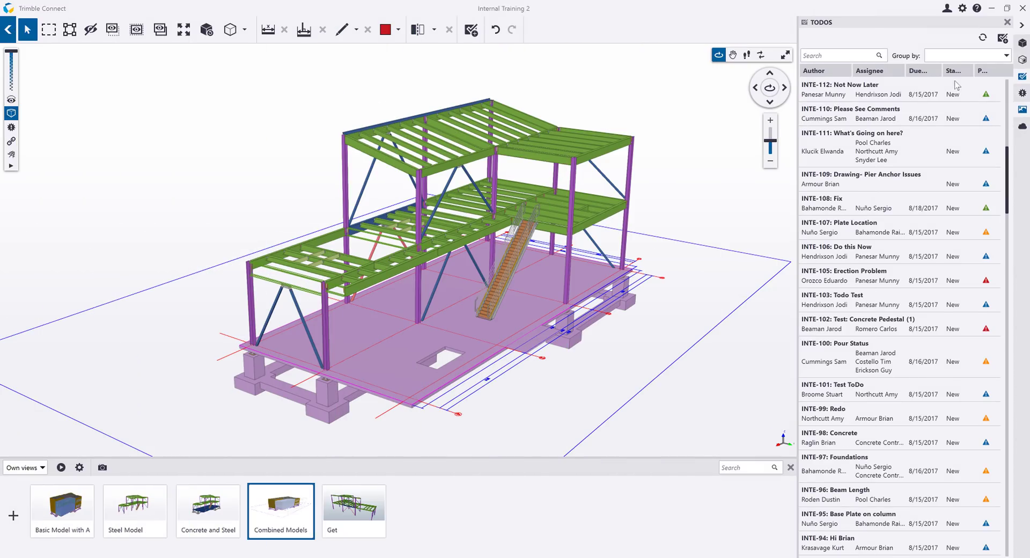
pyautogui.click(966, 56)
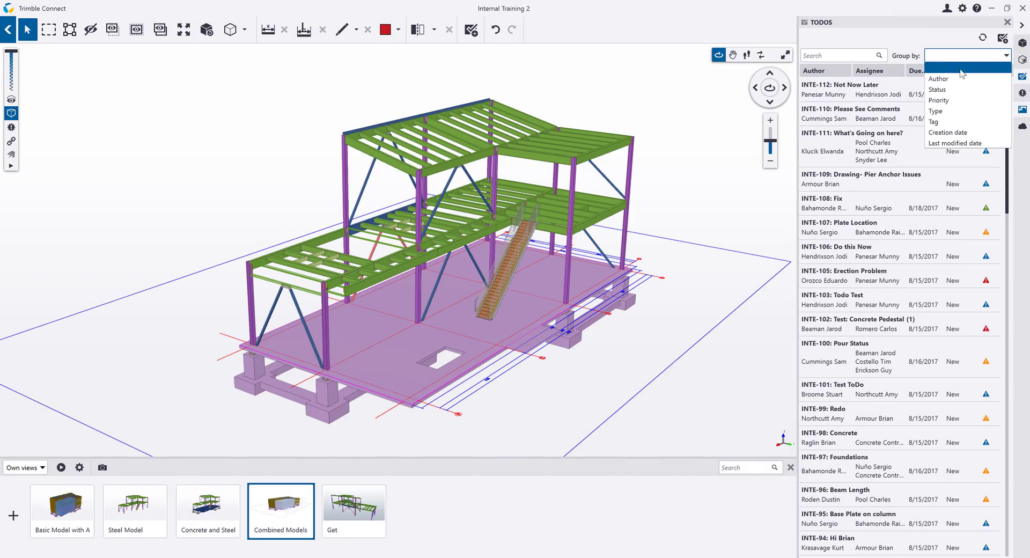
pyautogui.click(959, 80)
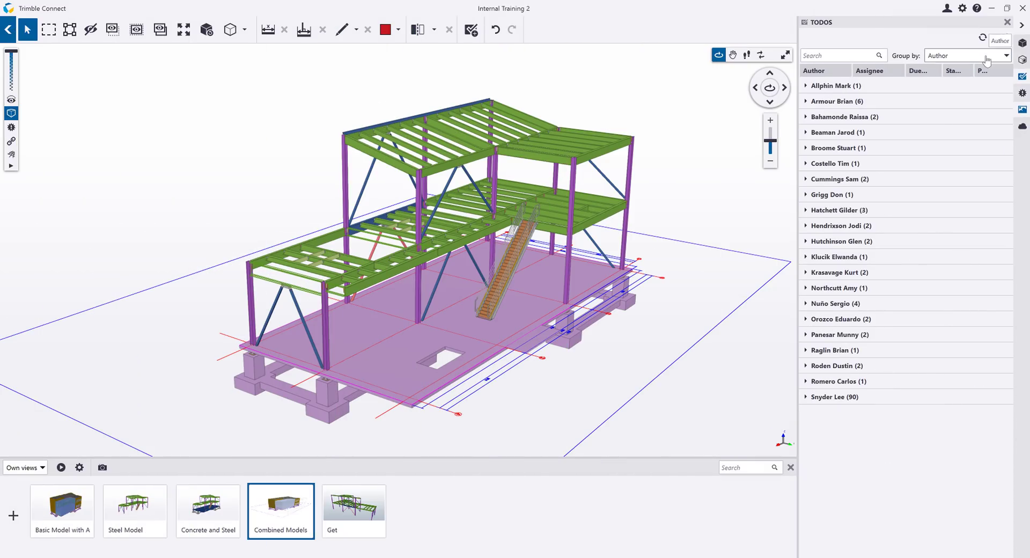
pyautogui.click(991, 56)
pyautogui.click(951, 90)
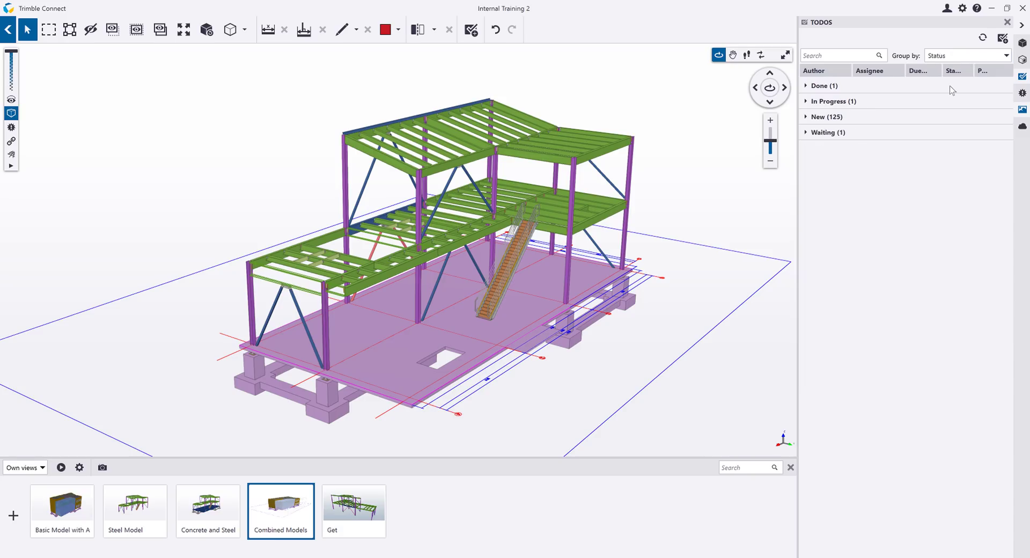
pyautogui.click(807, 134)
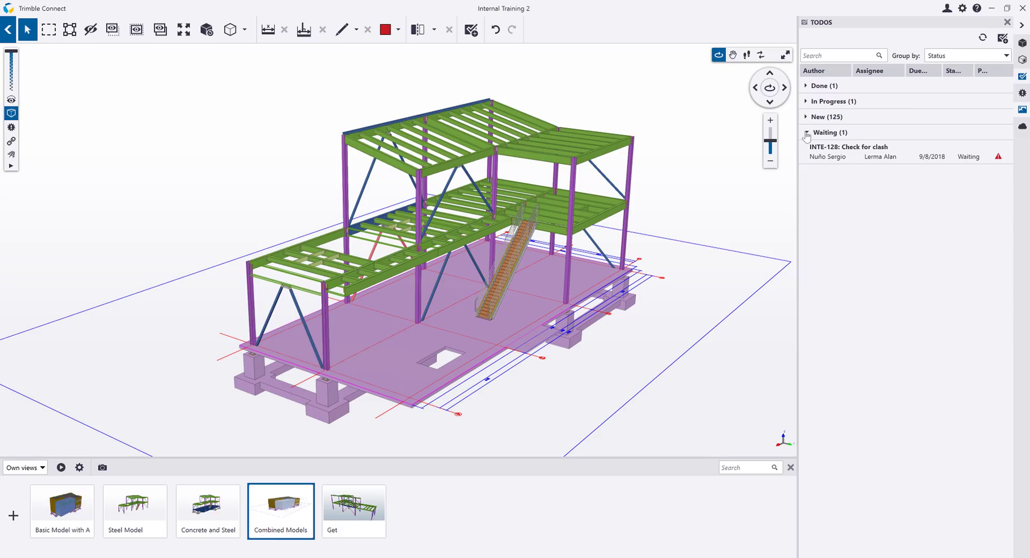
# Group the ToDos by priority, expand Critical, and open INTE-121 'Is ok..?'
pyautogui.click(981, 60)
pyautogui.click(947, 100)
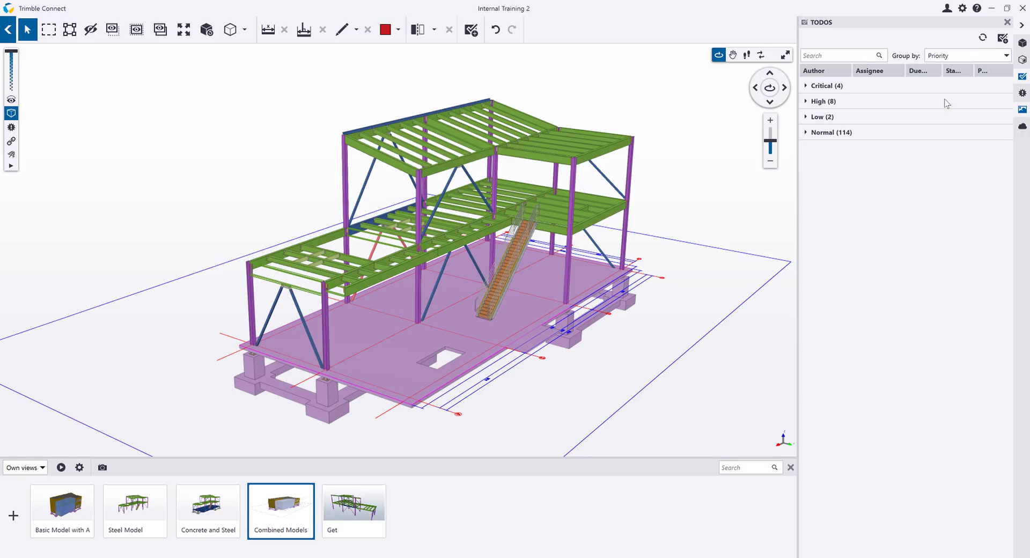
pyautogui.click(808, 87)
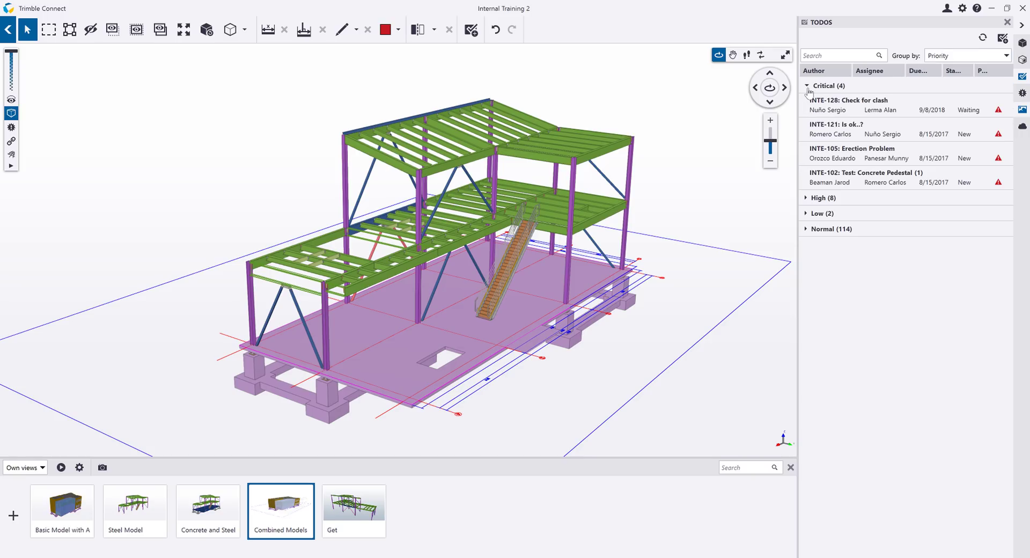
pyautogui.click(851, 135)
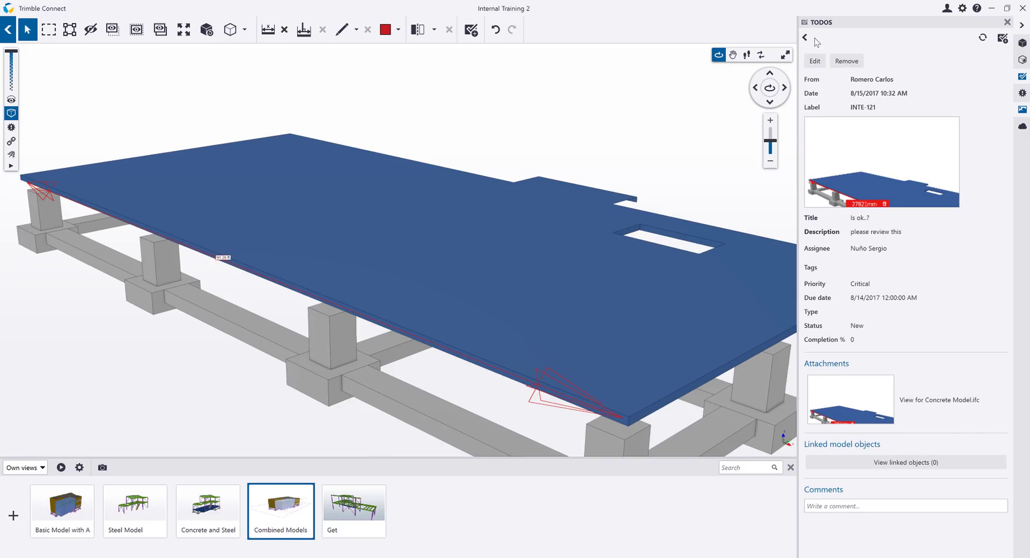
# Search the ToDo list for 'clash' and open INTE-123 misc clash
pyautogui.click(805, 38)
pyautogui.click(856, 54)
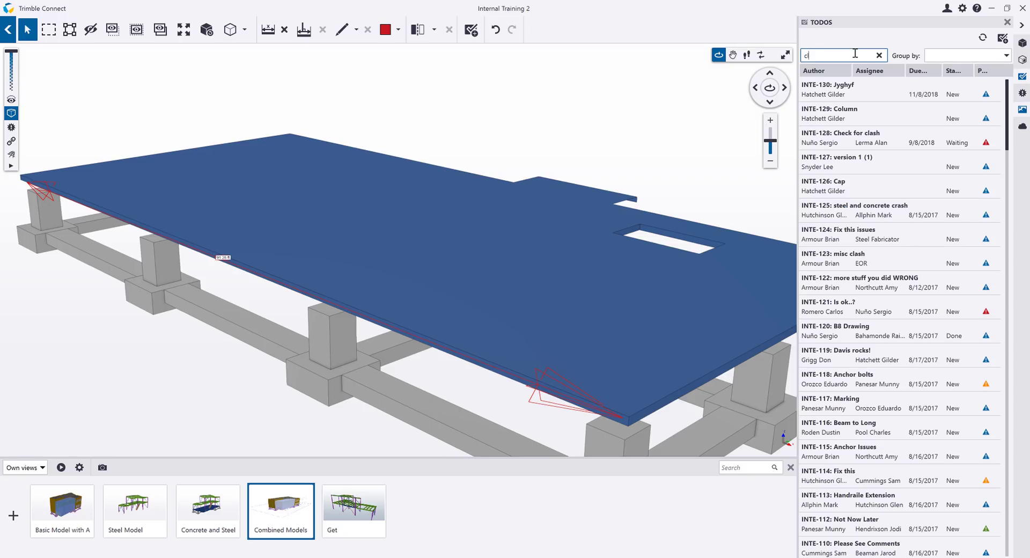
pyautogui.write('clash')
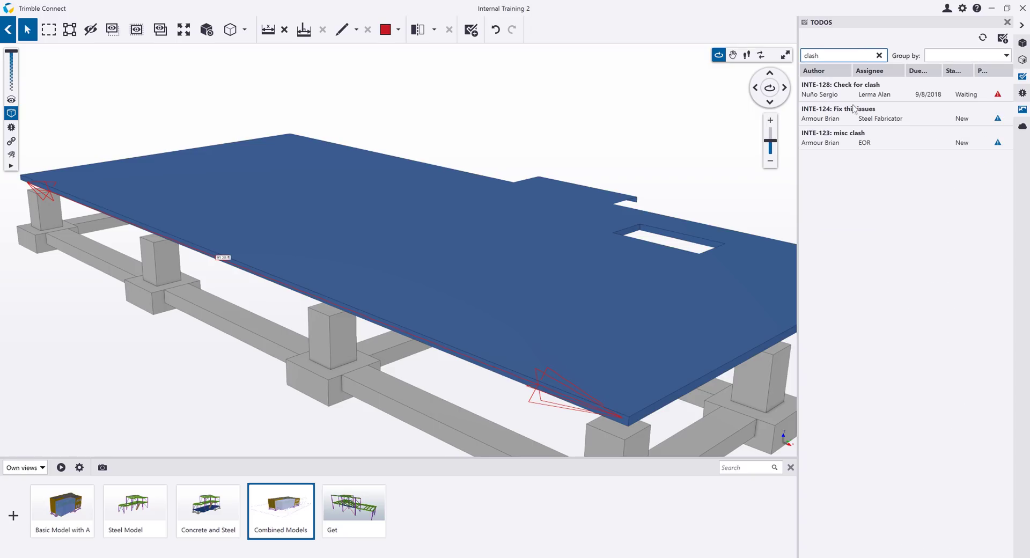
pyautogui.click(860, 139)
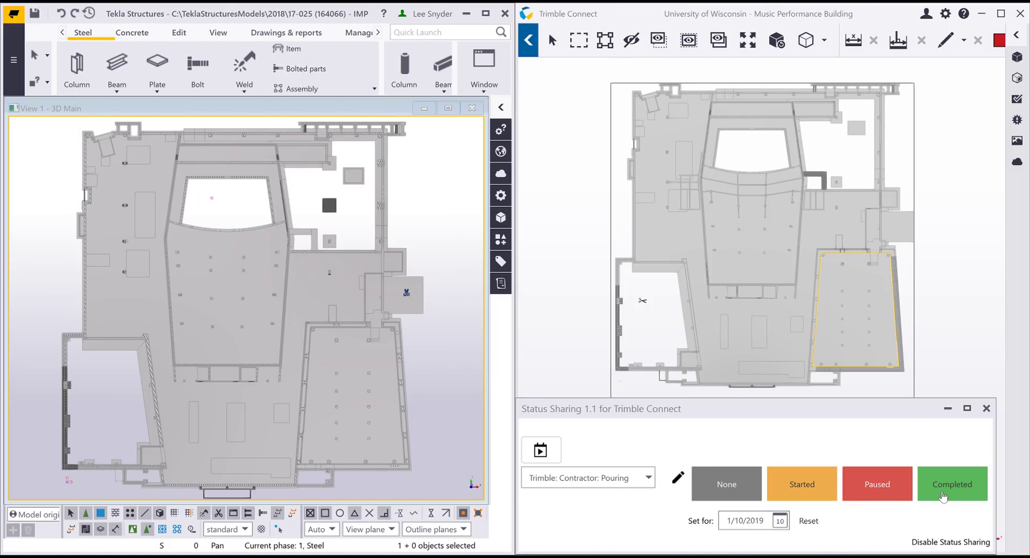
# Set the slab statuses: selected slab Completed, larger slab Started, central slab Paused
pyautogui.click(944, 498)
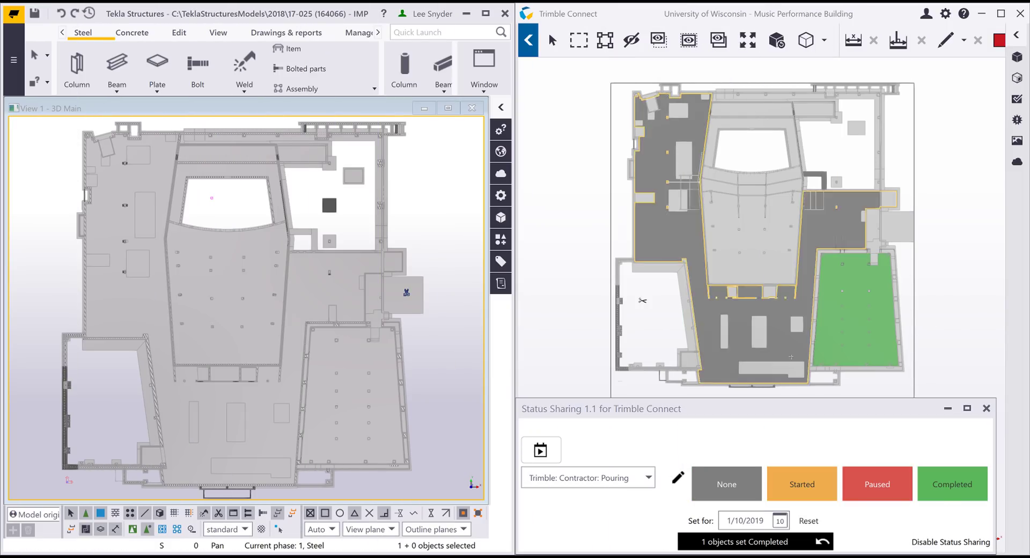
pyautogui.click(803, 486)
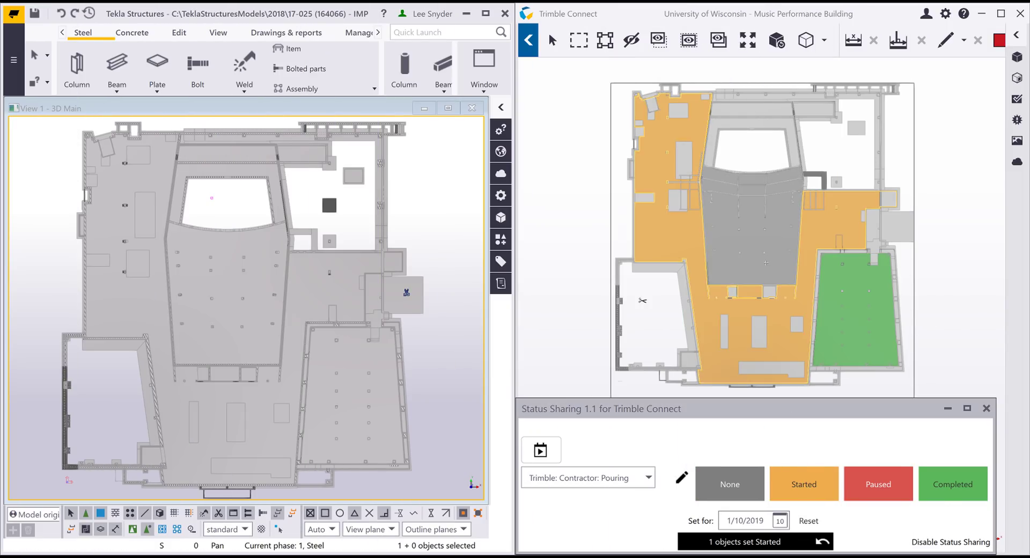
pyautogui.click(878, 481)
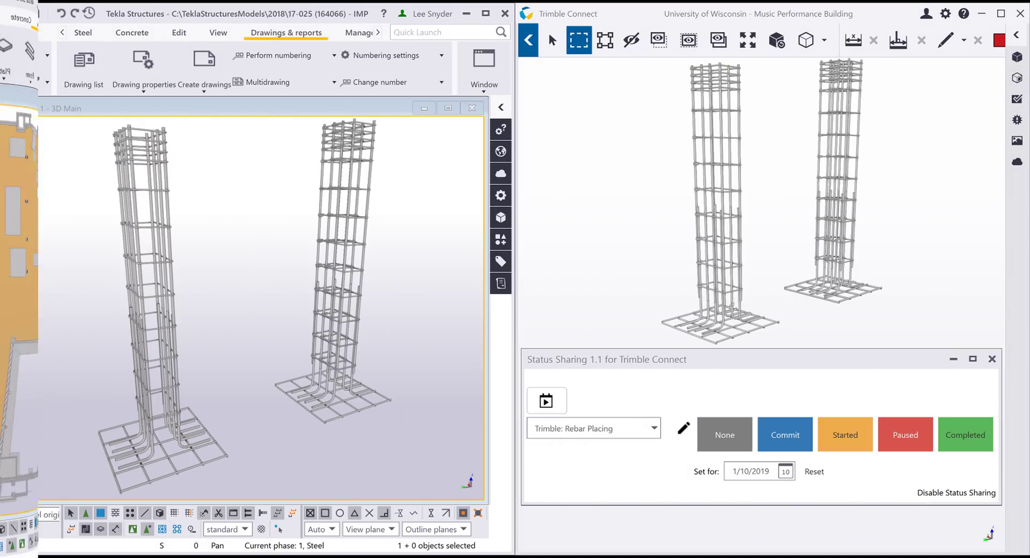
# Mark the left rebar column's 13 assemblies Paused and the right column's 14 assemblies Completed
pyautogui.click(709, 215)
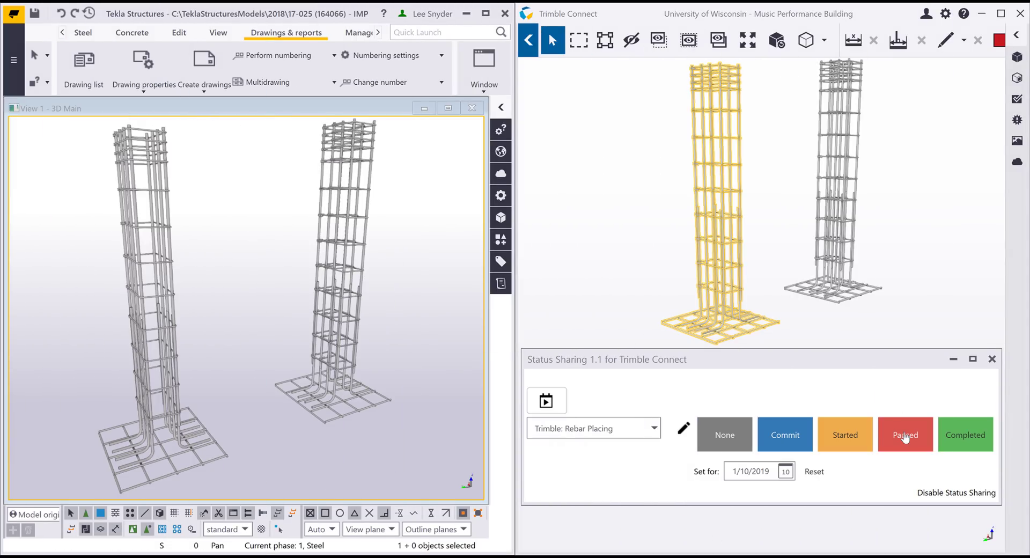
pyautogui.click(906, 437)
pyautogui.click(537, 327)
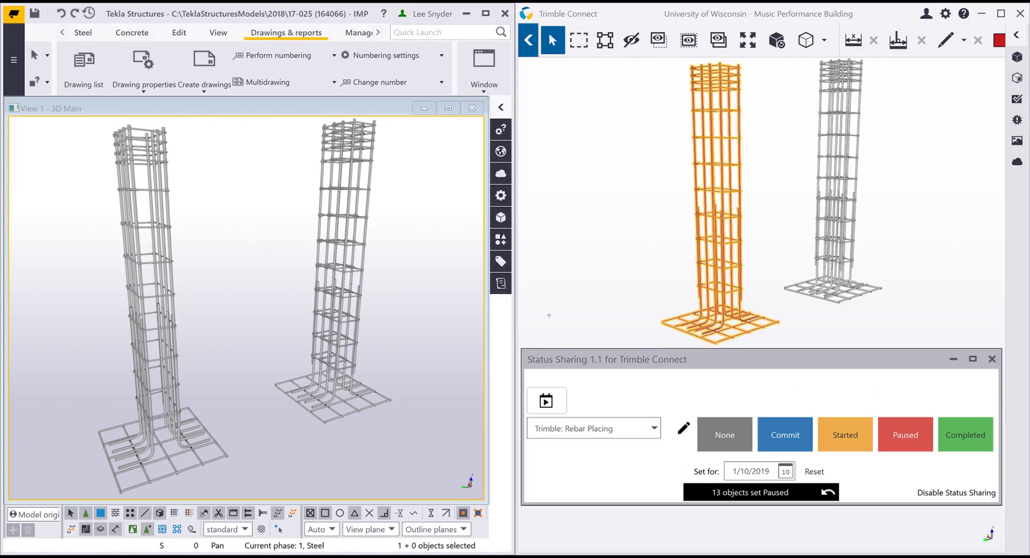
pyautogui.click(582, 41)
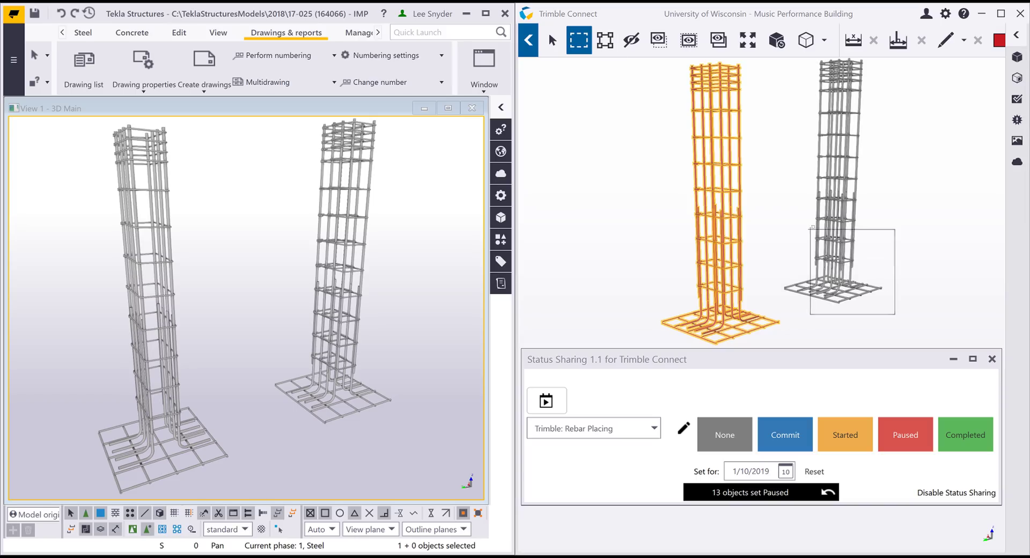
pyautogui.moveTo(813, 227); pyautogui.dragTo(812, 227)
pyautogui.click(966, 435)
pyautogui.click(529, 333)
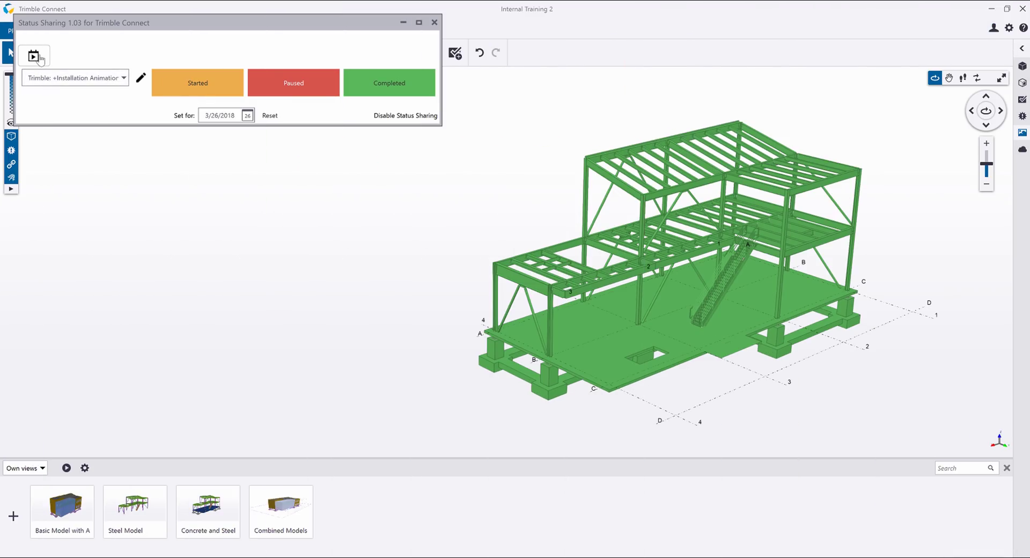
# Show the status timeline and play the installation animation from 31.12.2016 to 26.03.2018
pyautogui.click(40, 57)
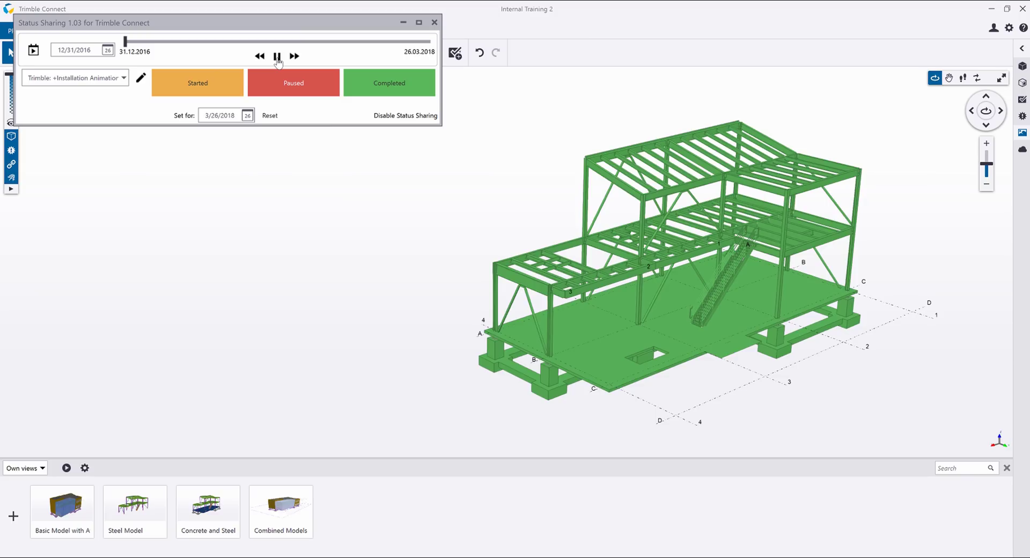
pyautogui.click(277, 57)
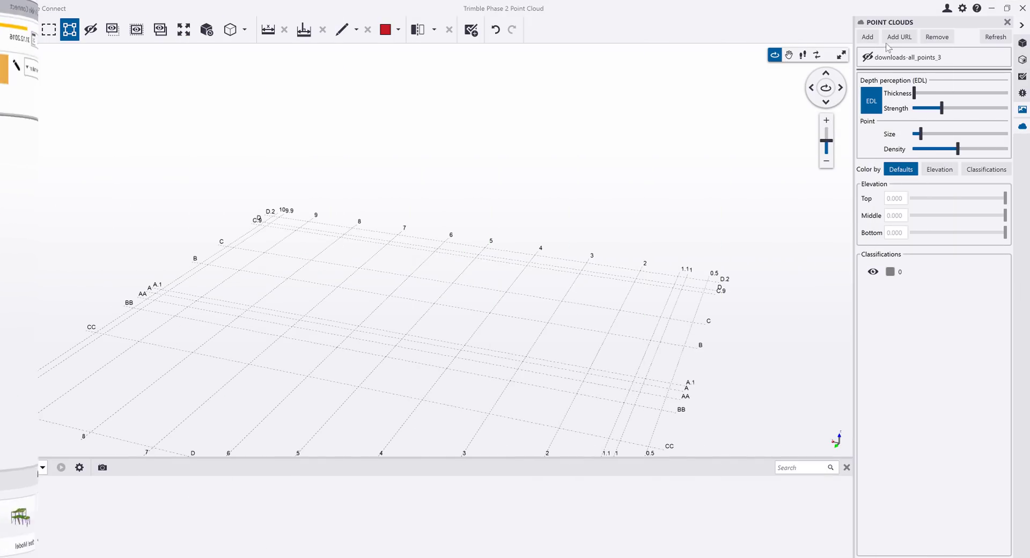
# Show the building point cloud, try Color by Elevation, then restore its default colours
pyautogui.click(869, 58)
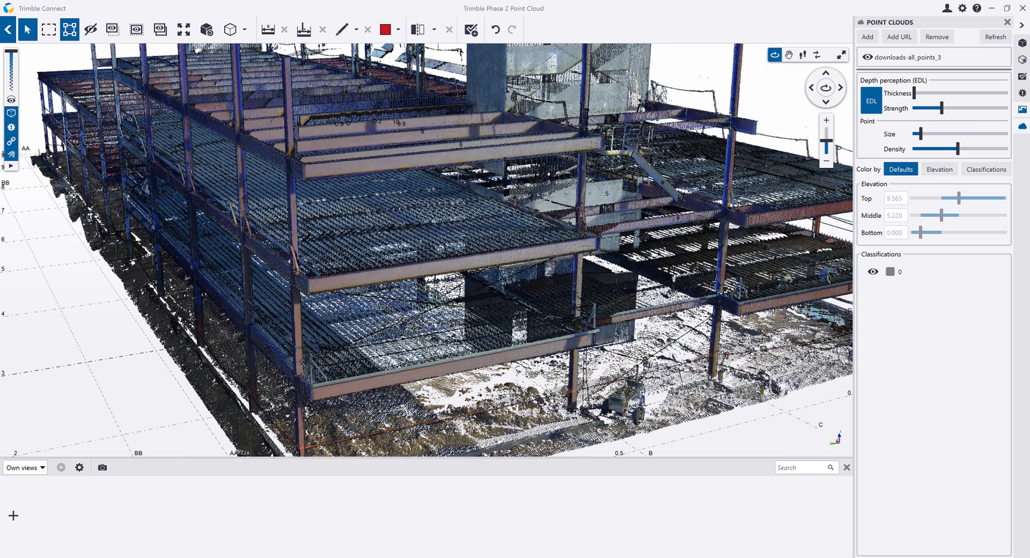
pyautogui.click(939, 169)
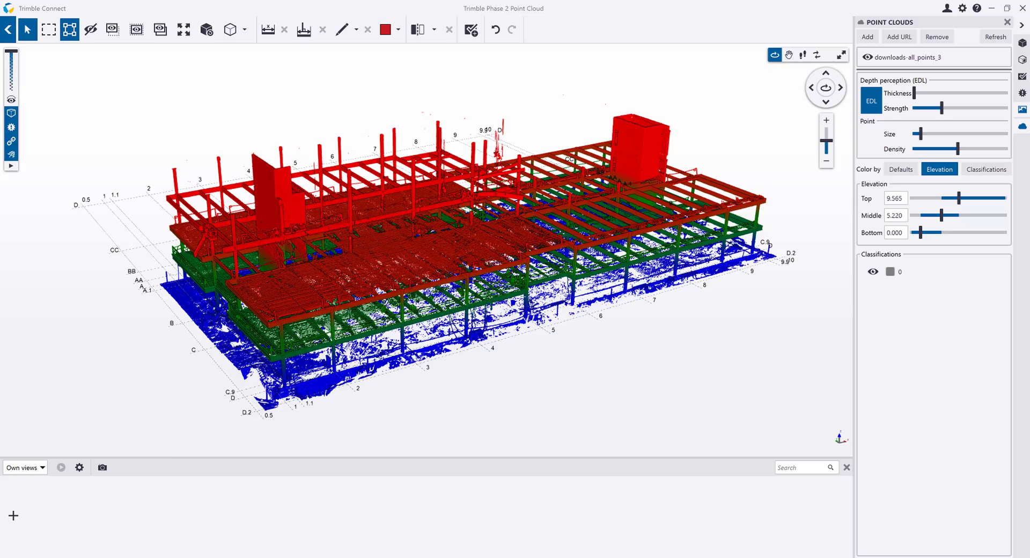
pyautogui.click(901, 170)
# Display the steel model over the point cloud from the models list
pyautogui.click(1023, 43)
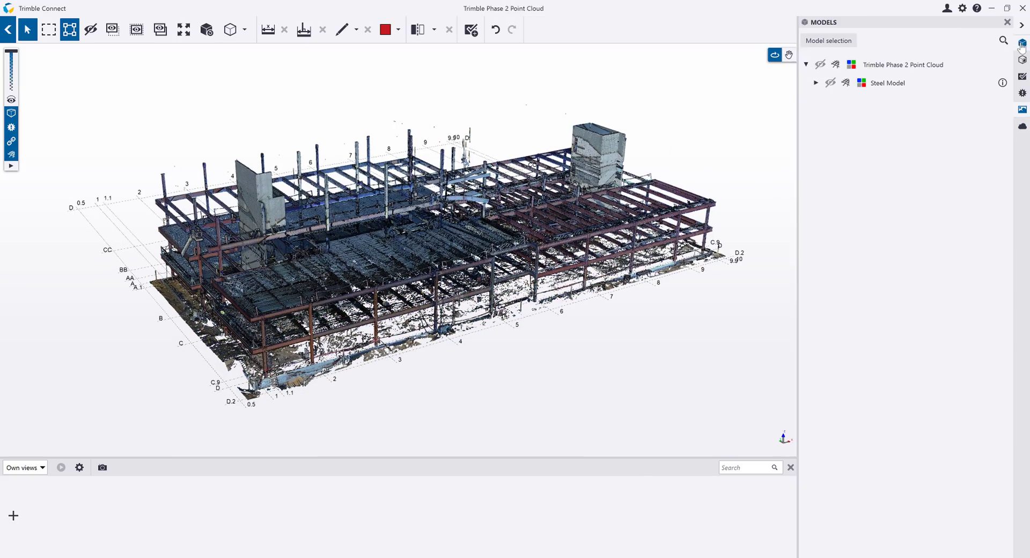
pyautogui.click(821, 65)
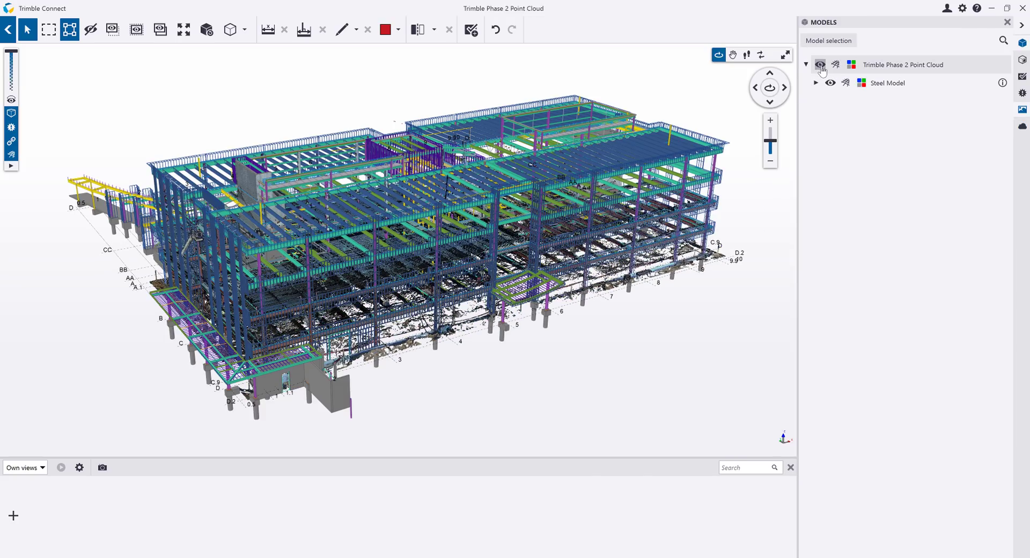
pyautogui.scroll(5, 397, 250)
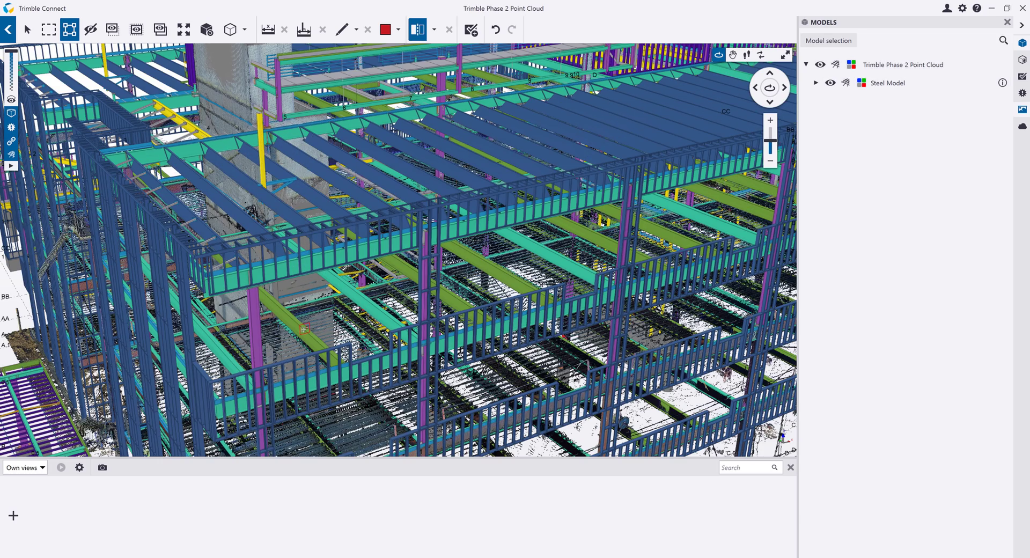
pyautogui.scroll(3, 305, 328)
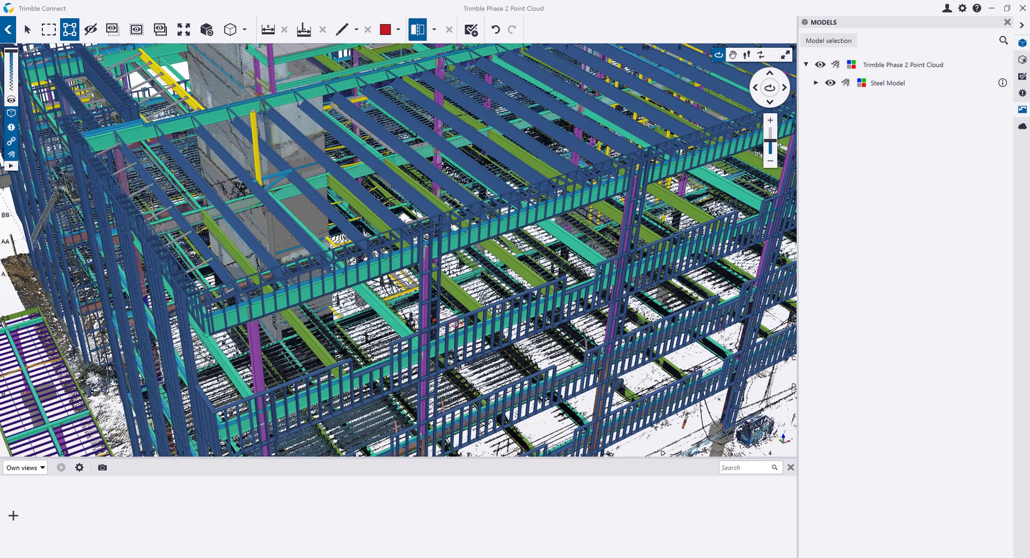
# Add a section plane cutting away the roof floor and lower it to expose the floor below
pyautogui.click(456, 325)
pyautogui.moveTo(456, 339); pyautogui.dragTo(456, 403)
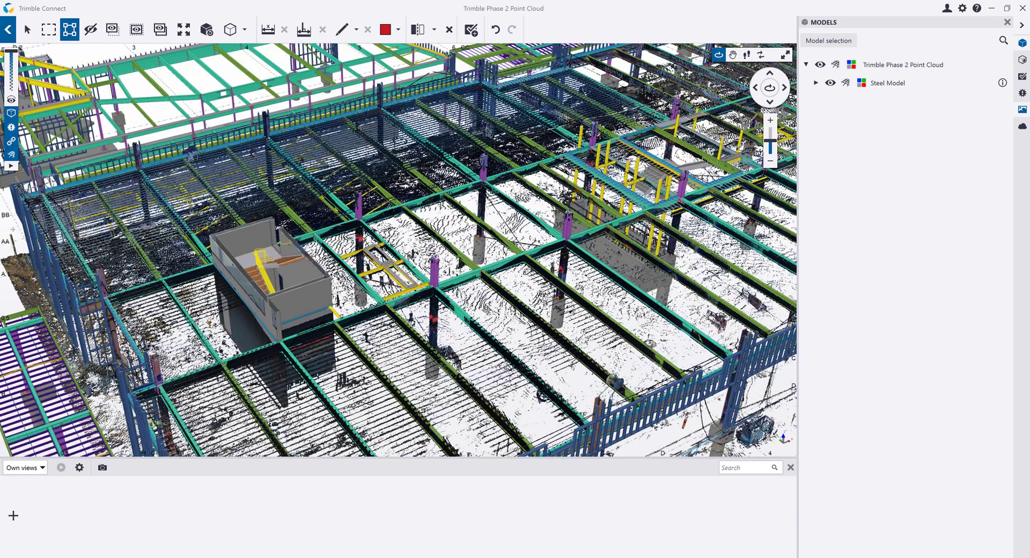
pyautogui.scroll(5, 419, 282)
pyautogui.moveTo(418, 282); pyautogui.dragTo(387, 231)
pyautogui.scroll(-10, 367, 335)
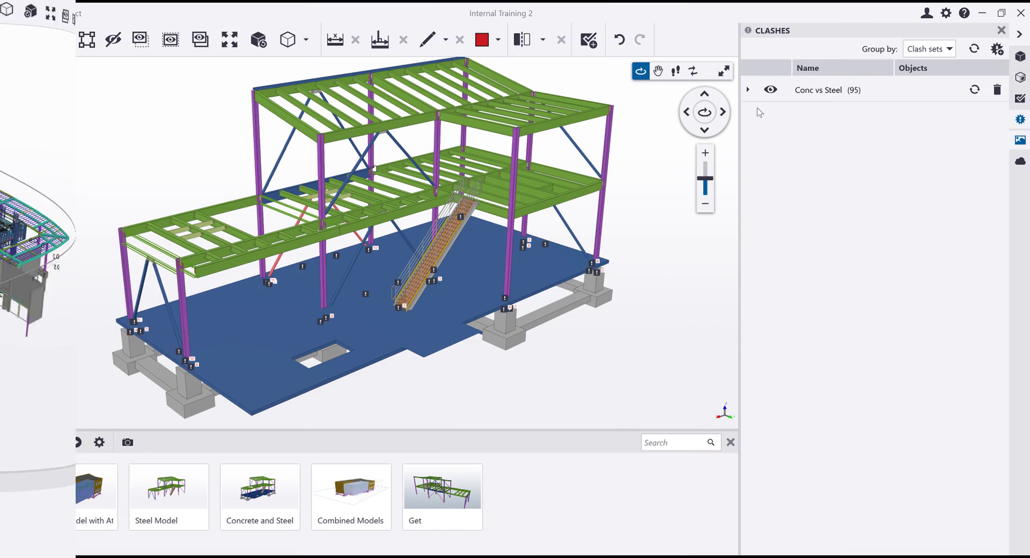
# Group the Conc vs Steel clashes by object names and list the SLAB, TREAD clashes CONC-78 and CONC-79
pyautogui.click(750, 89)
pyautogui.click(929, 49)
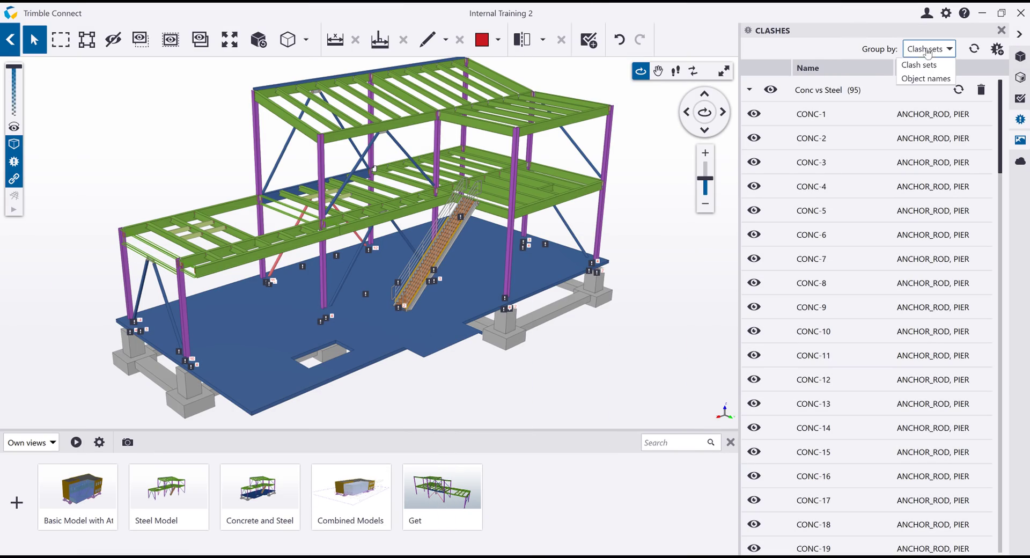
pyautogui.click(930, 77)
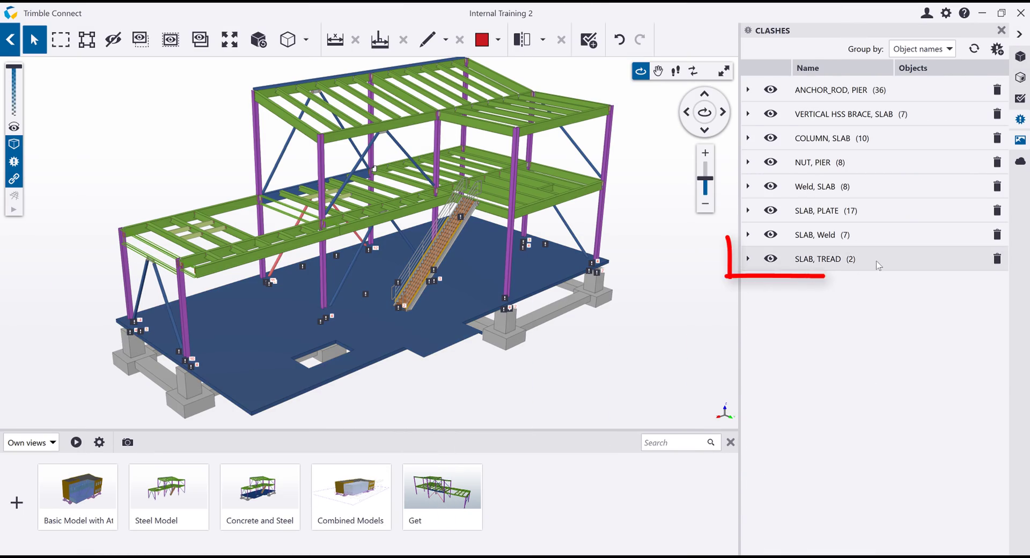
pyautogui.click(875, 261)
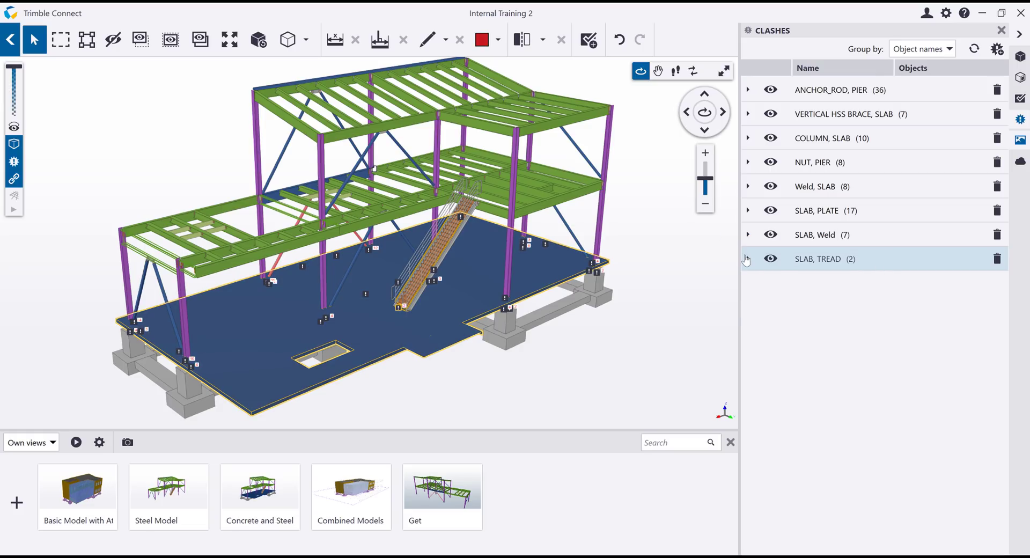
pyautogui.click(747, 259)
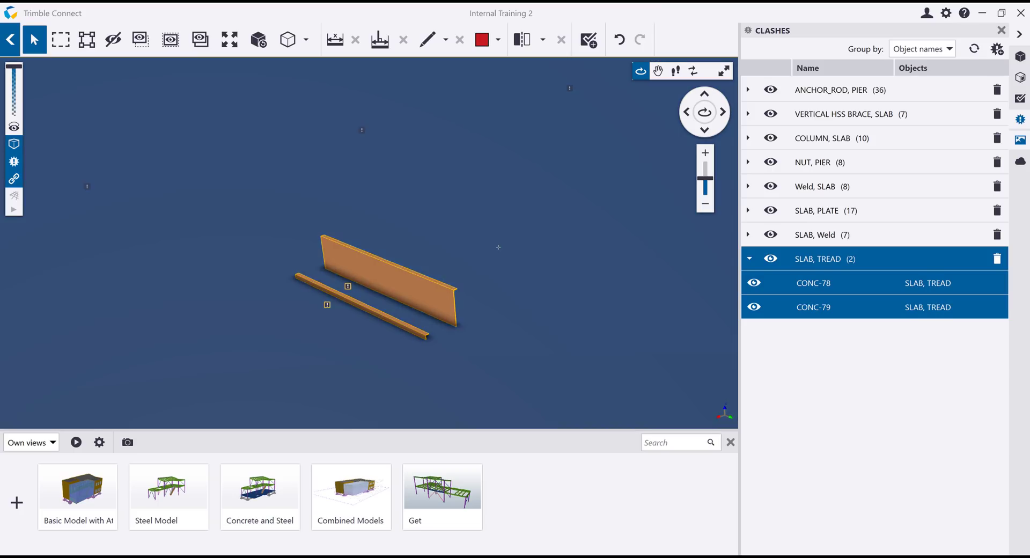
# Change the slab's colour to light grey to expose the clashes
pyautogui.click(498, 247)
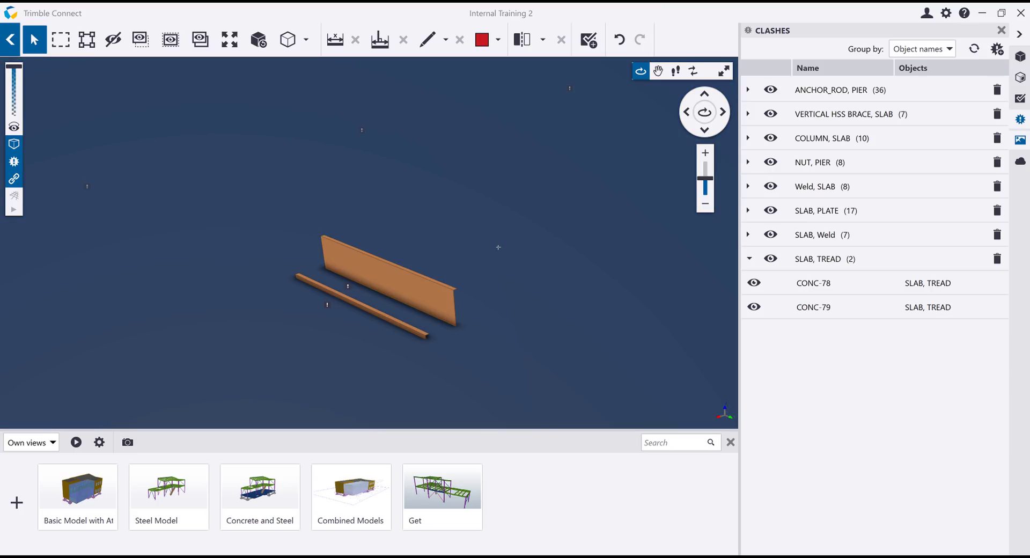
pyautogui.click(499, 248)
pyautogui.click(361, 294)
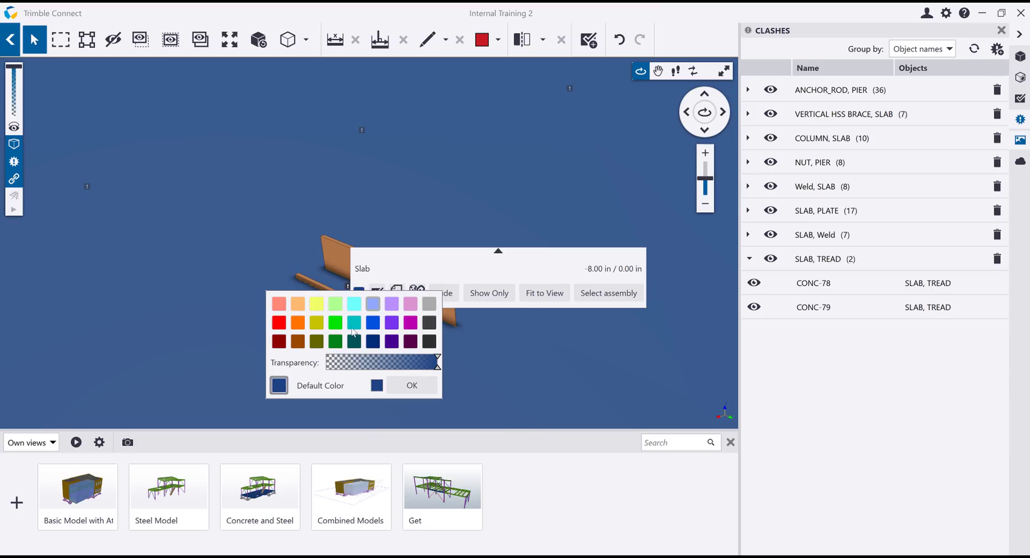
pyautogui.click(412, 385)
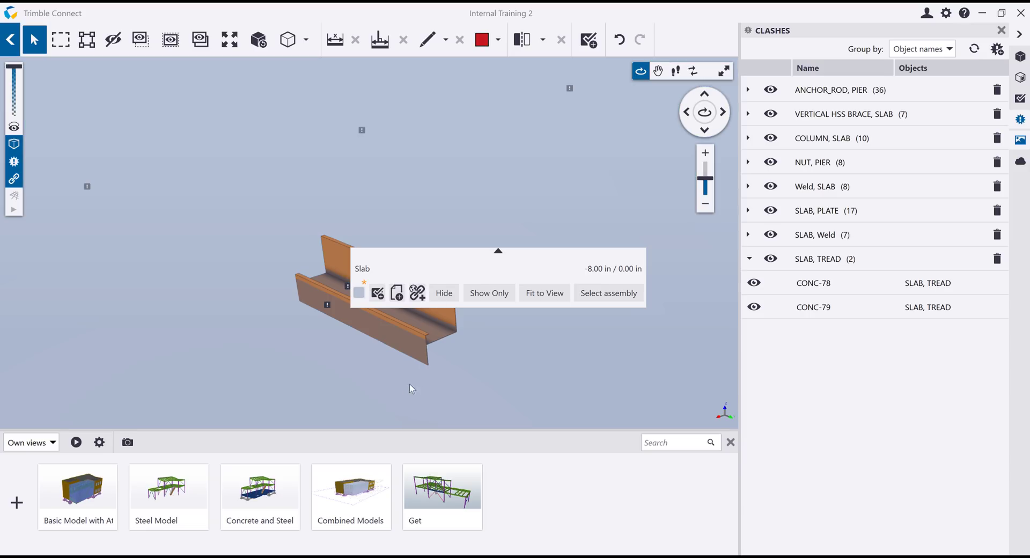
pyautogui.click(508, 353)
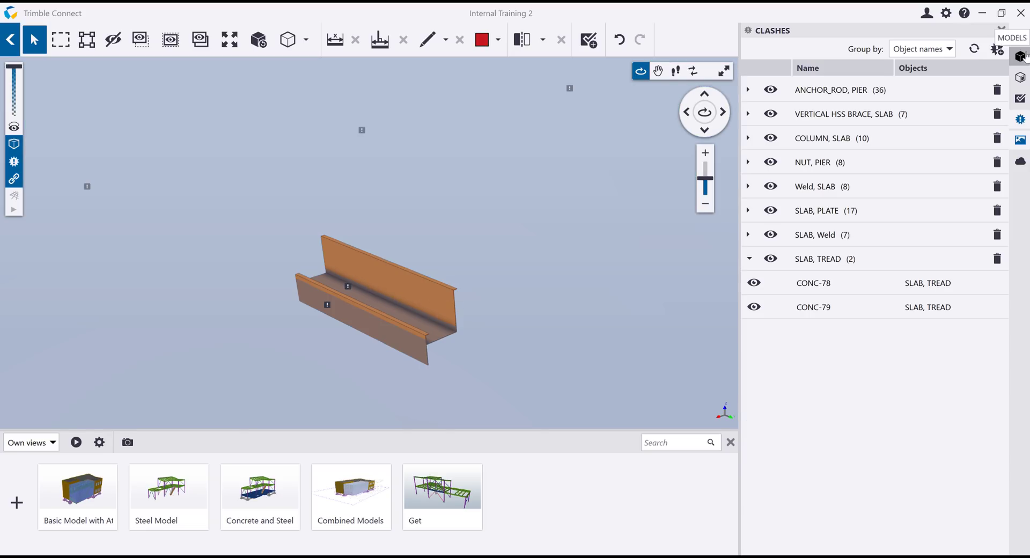
# Load the Steel Model and show the clash results grouped by clash sets
pyautogui.click(1021, 56)
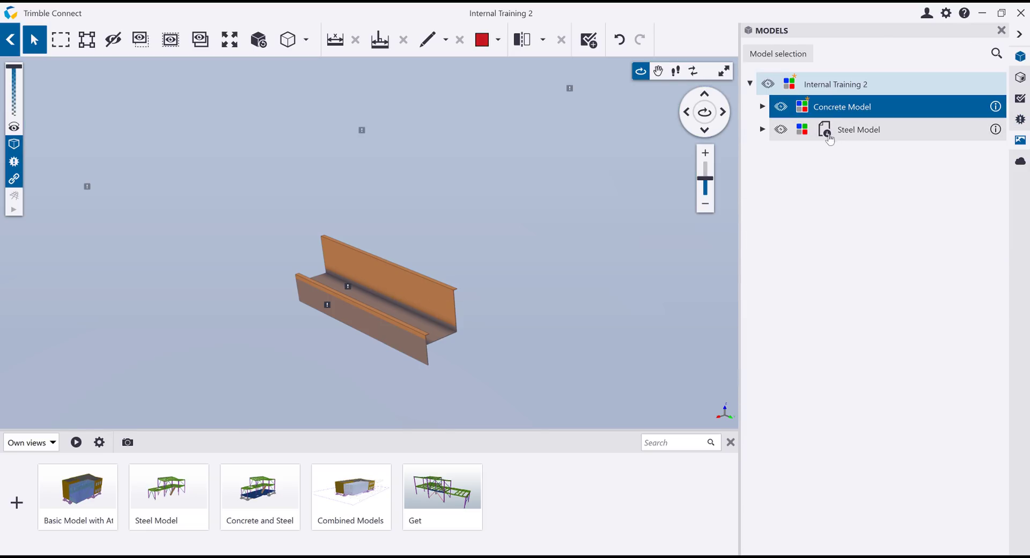
pyautogui.click(828, 131)
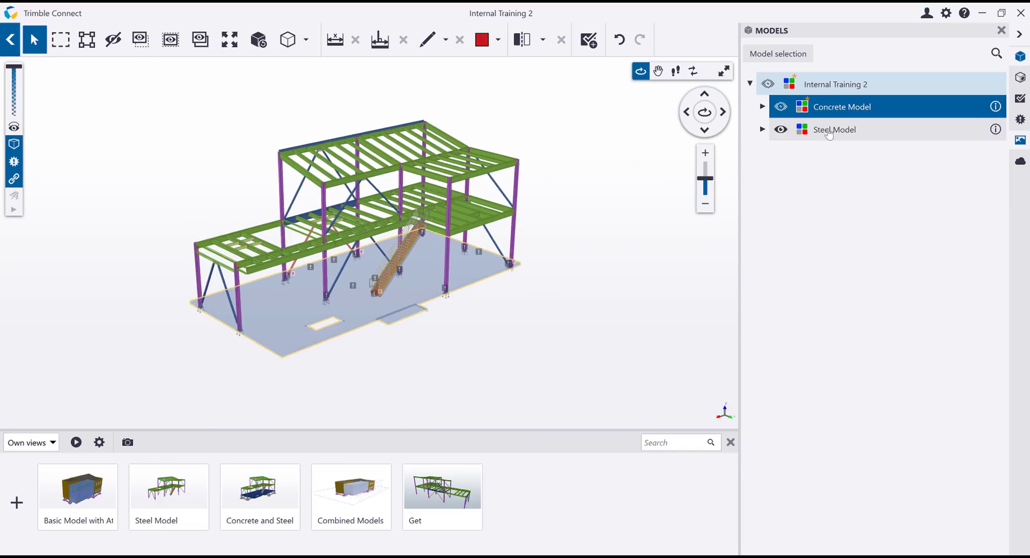
pyautogui.click(1021, 119)
pyautogui.click(934, 49)
pyautogui.click(926, 65)
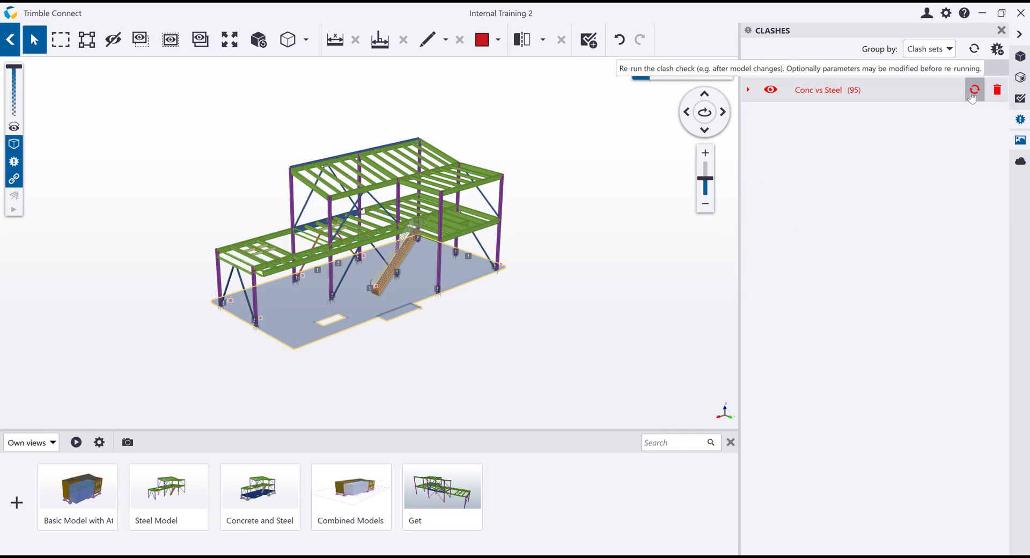
# Re-run the Conc vs Steel check and group its 93 clashes by object names
pyautogui.click(973, 91)
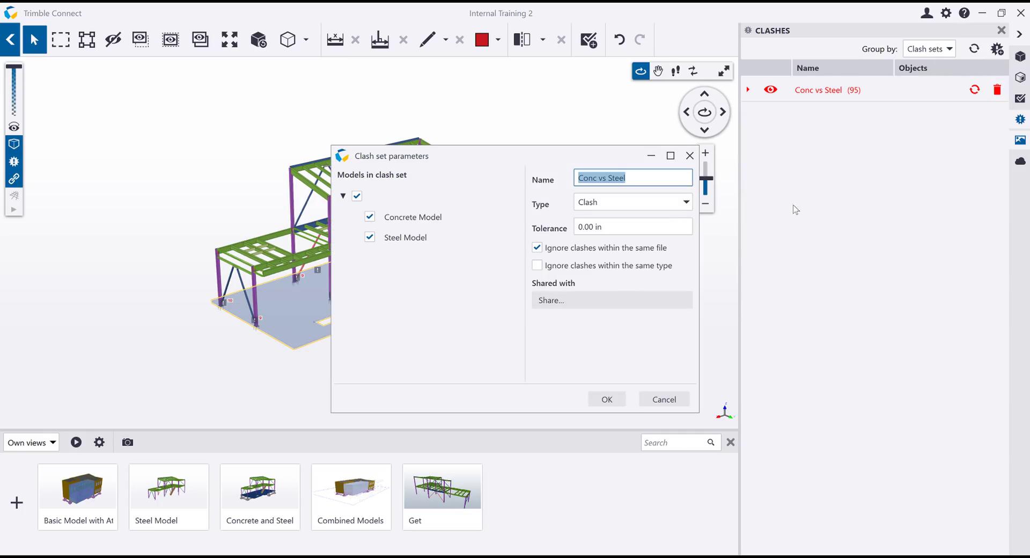
pyautogui.click(607, 399)
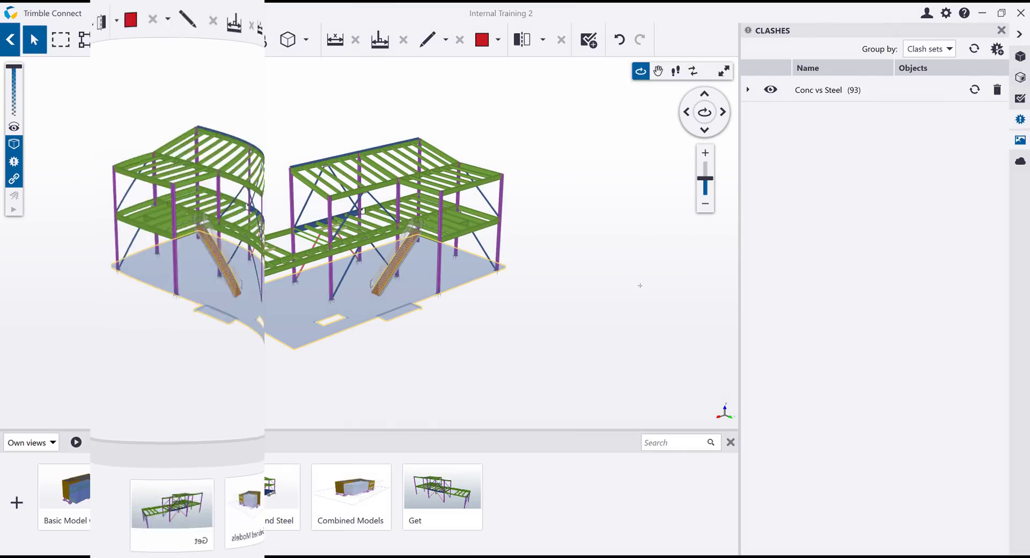
pyautogui.click(750, 89)
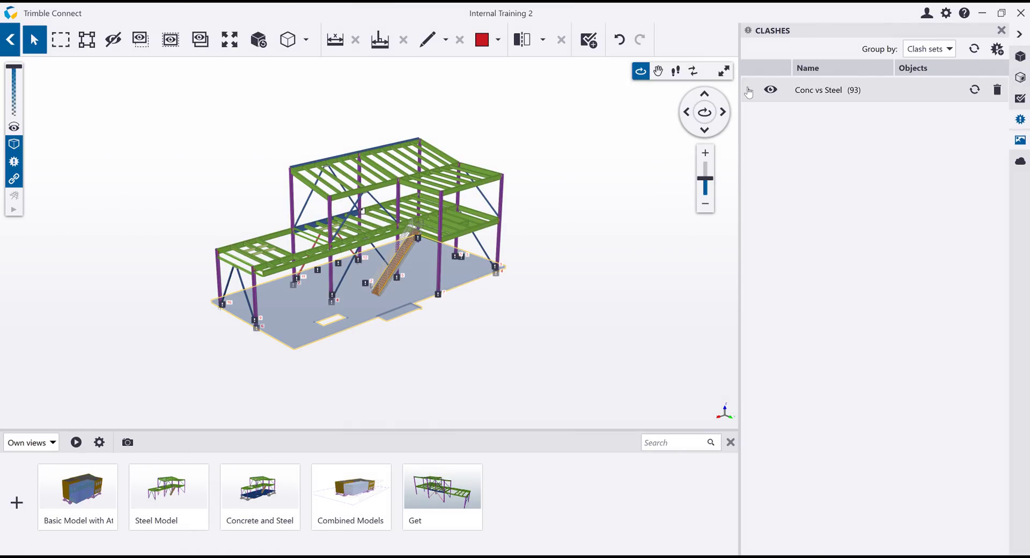
pyautogui.click(748, 91)
pyautogui.click(930, 48)
pyautogui.click(921, 79)
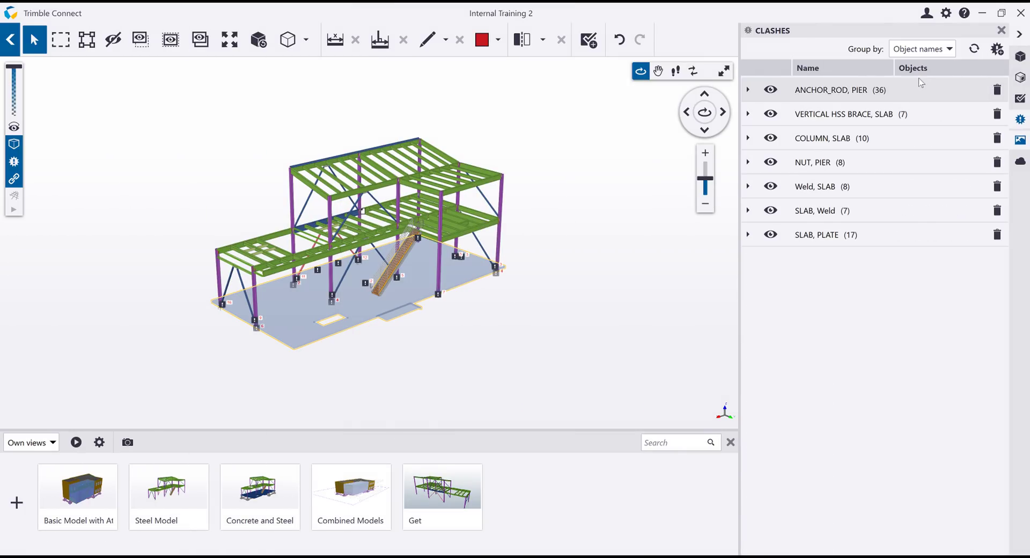
pyautogui.scroll(10, 398, 257)
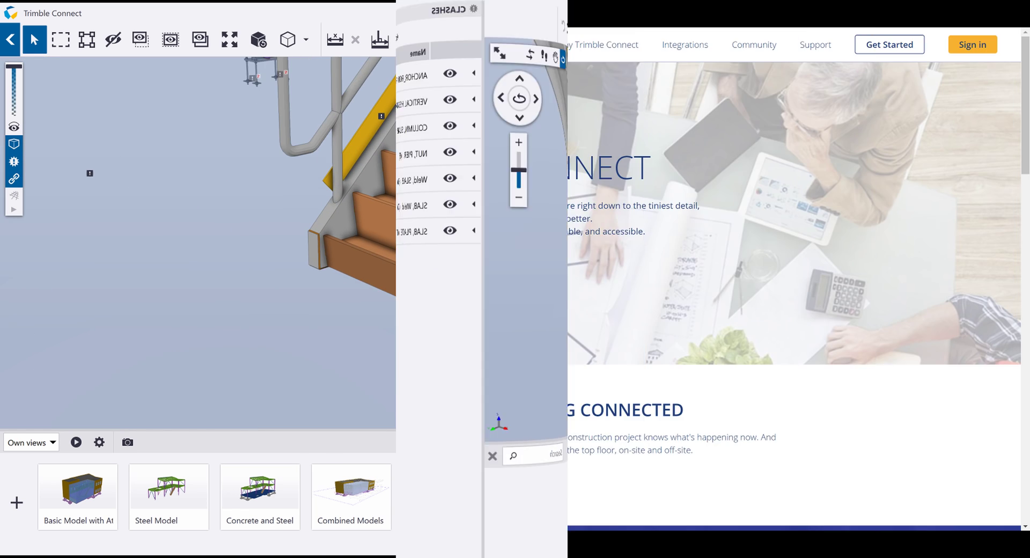